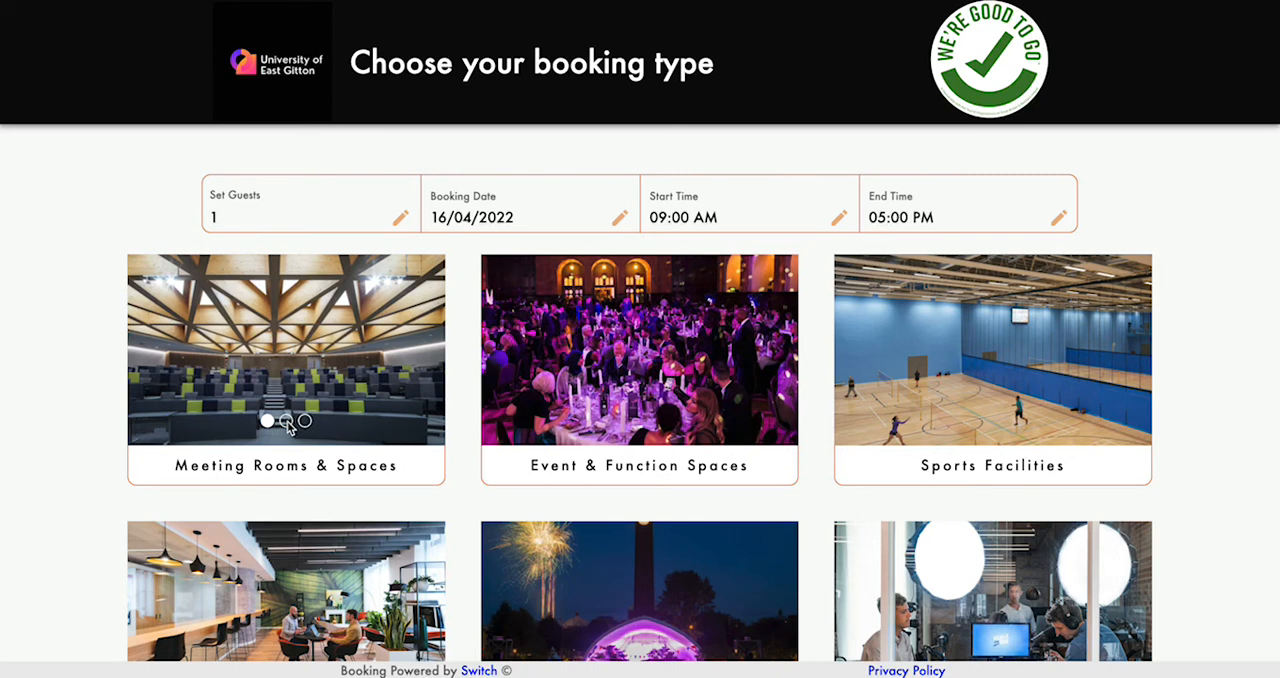
# - Page through the slideshow images on the Meeting Rooms & Spaces booking type
pyautogui.click(286, 421)
pyautogui.click(305, 421)
pyautogui.click(268, 421)
pyautogui.click(286, 421)
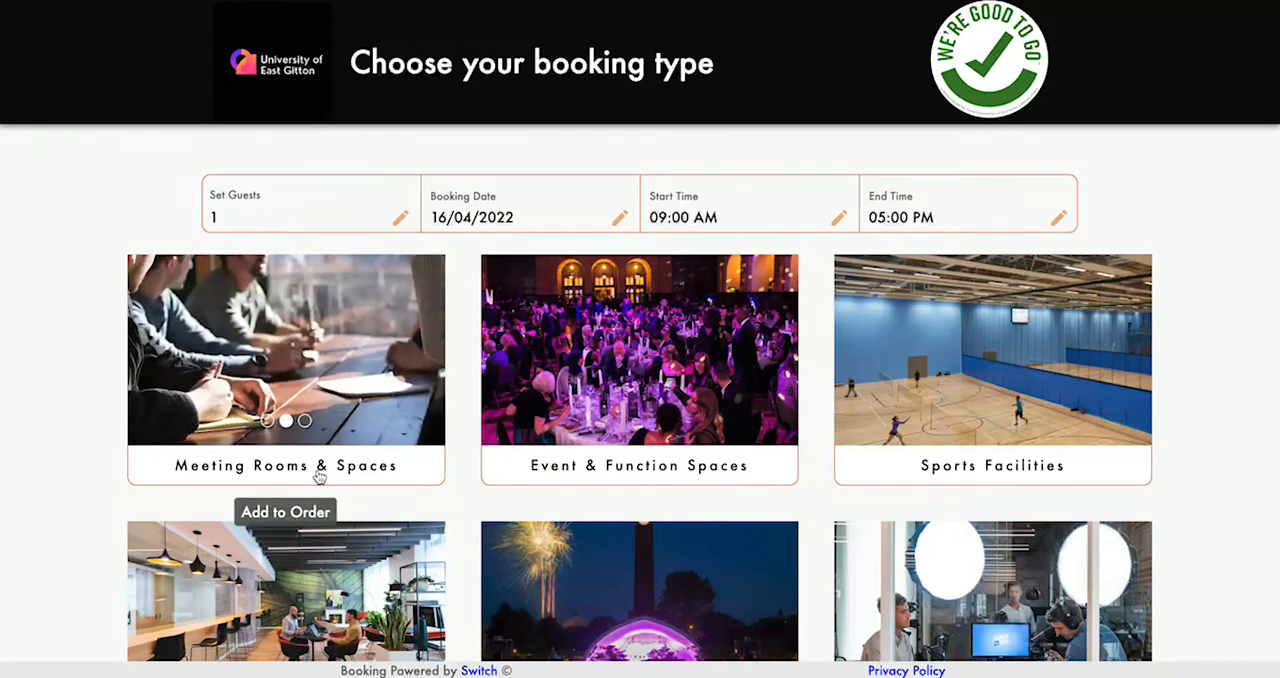
# - Open the Meeting Rooms & Spaces booking type and flip through the images of the £35.00 room
pyautogui.click(319, 477)
pyautogui.scroll(-5, 426, 412)
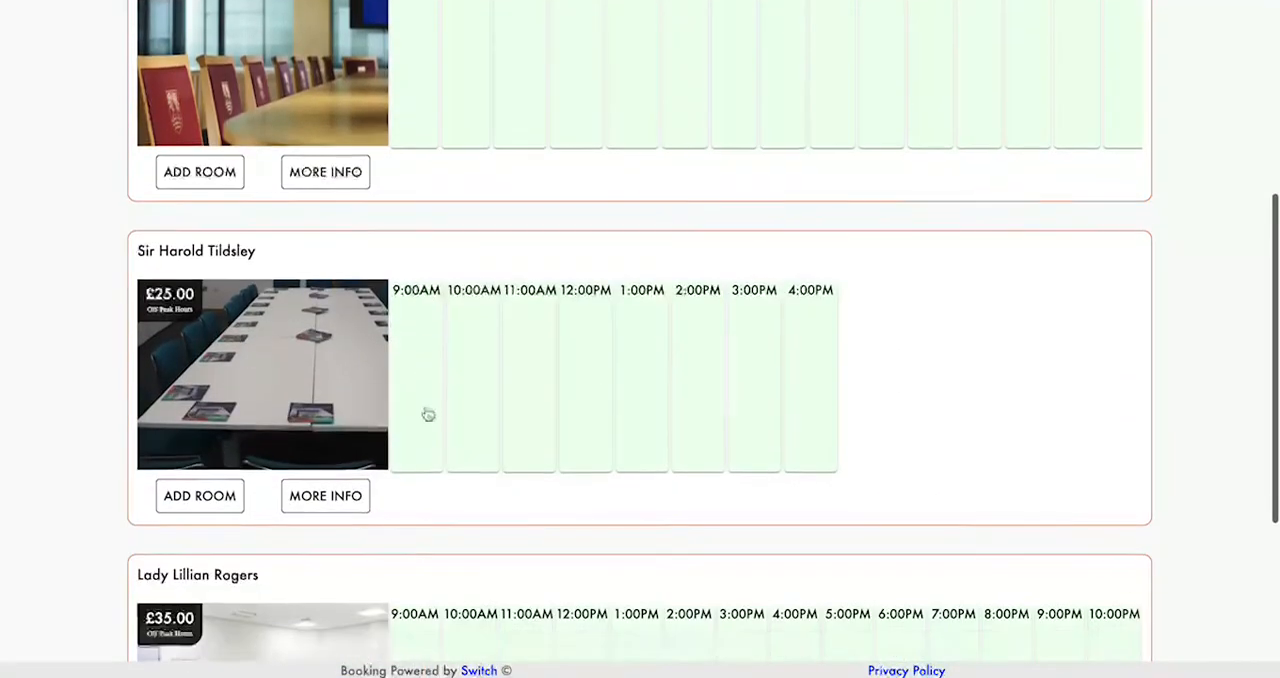
pyautogui.scroll(-3, 426, 414)
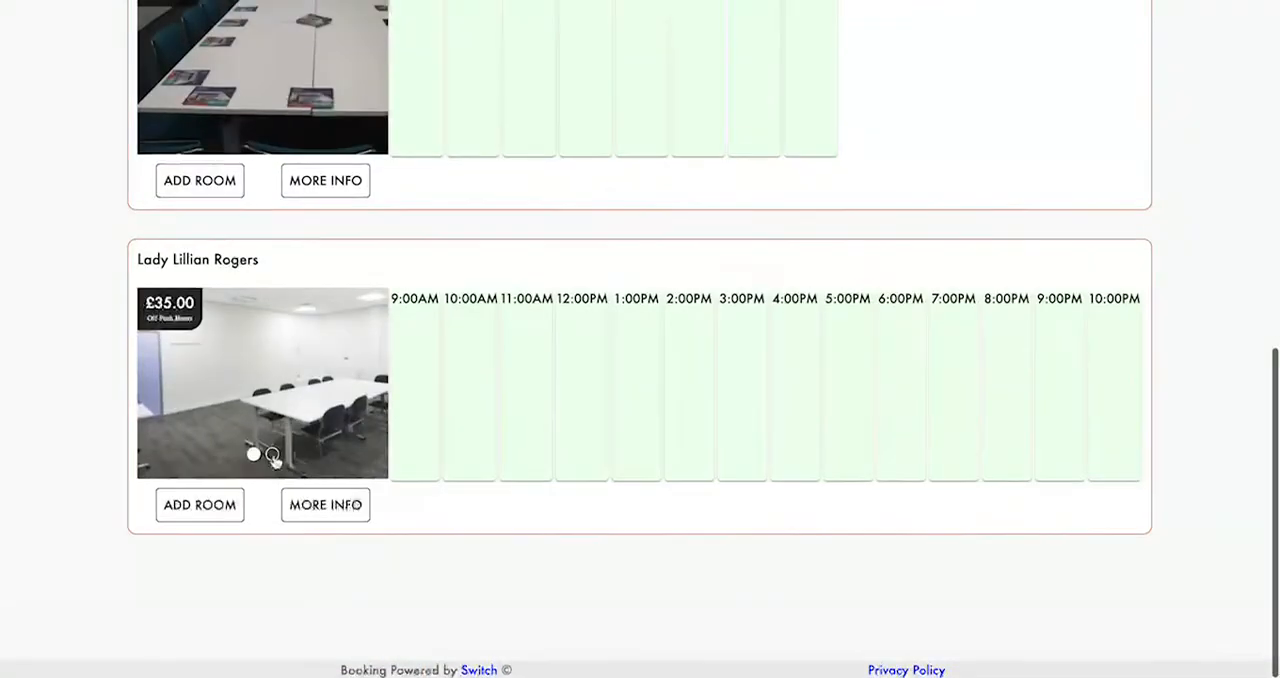
pyautogui.click(272, 455)
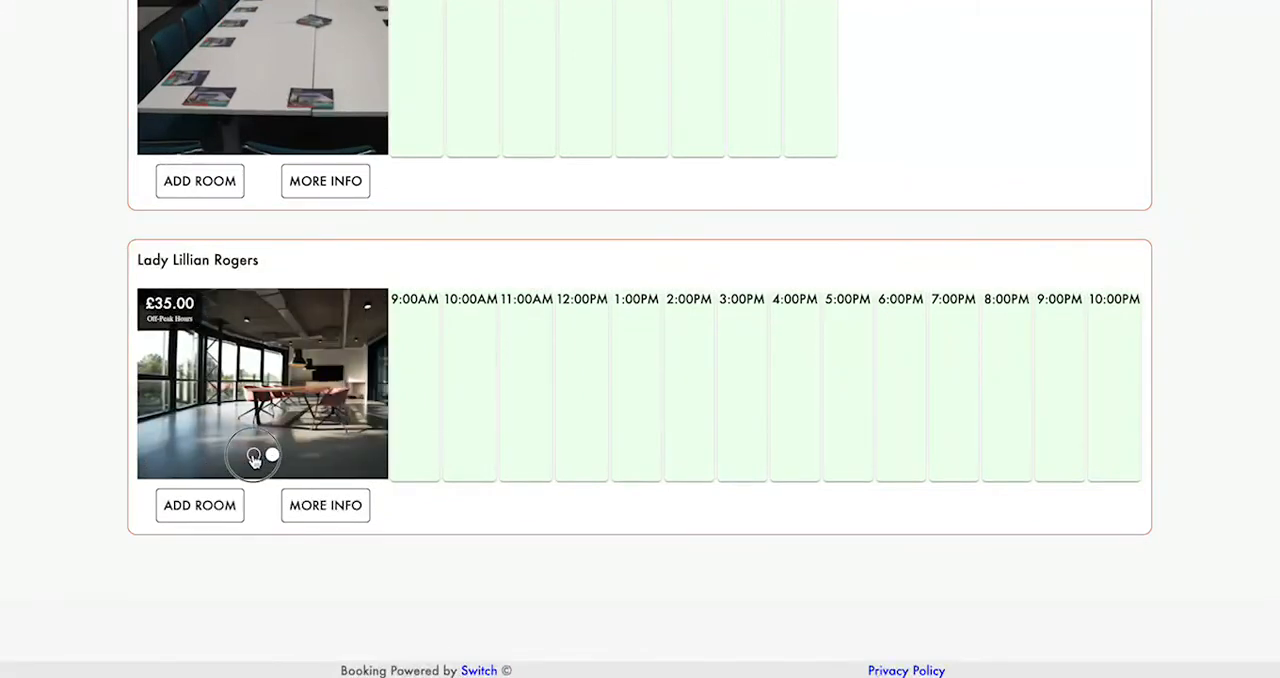
pyautogui.click(254, 457)
# - View the details of the £25.00 room and close them without adding the room
pyautogui.scroll(3, 331, 410)
pyautogui.scroll(3, 331, 414)
pyautogui.scroll(-3, 437, 423)
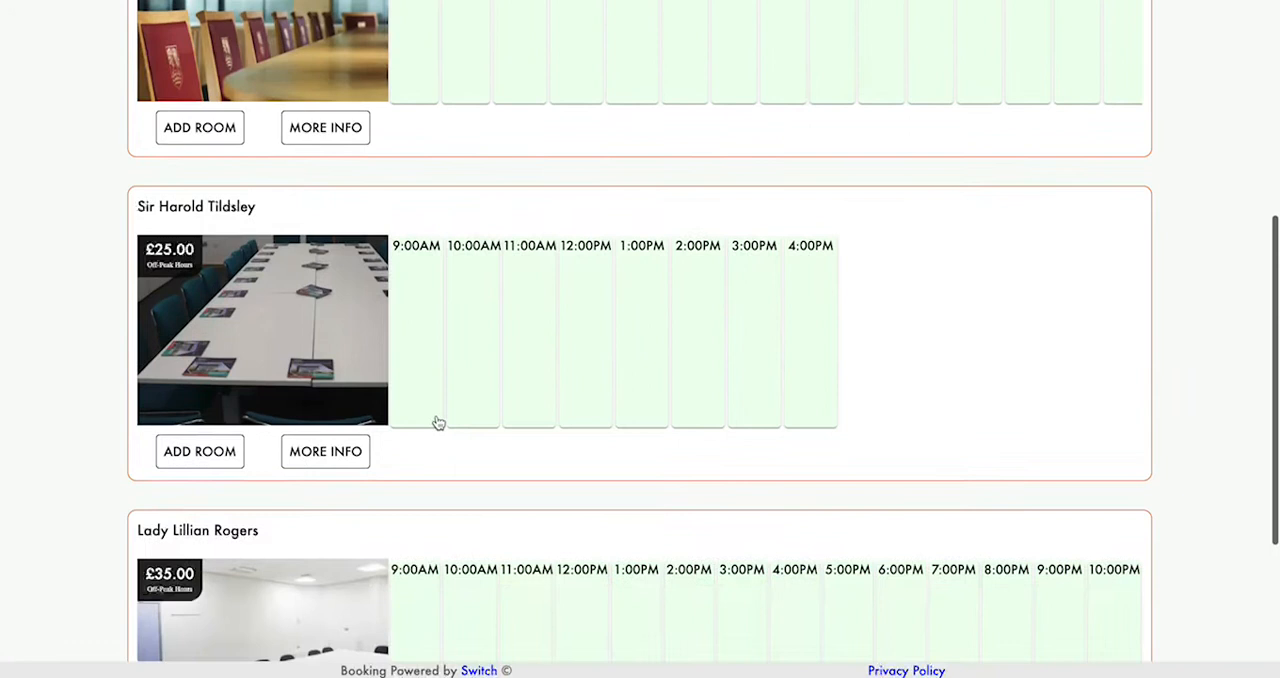
pyautogui.click(343, 454)
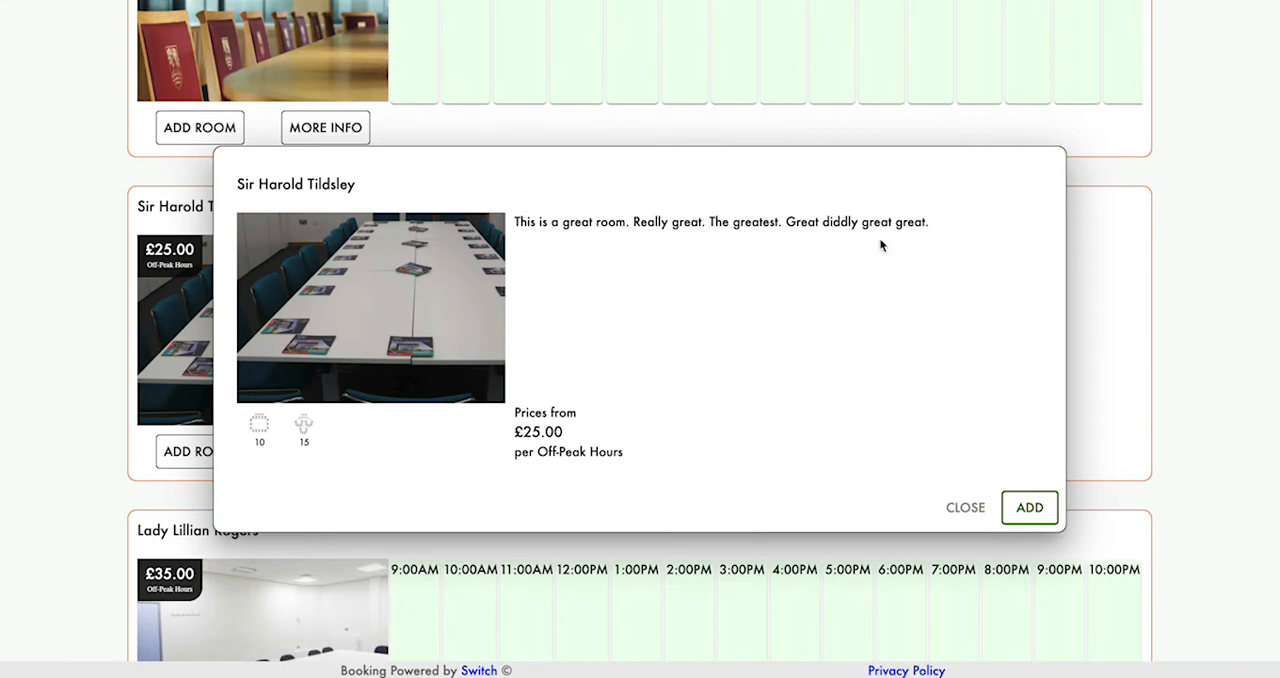
pyautogui.click(966, 508)
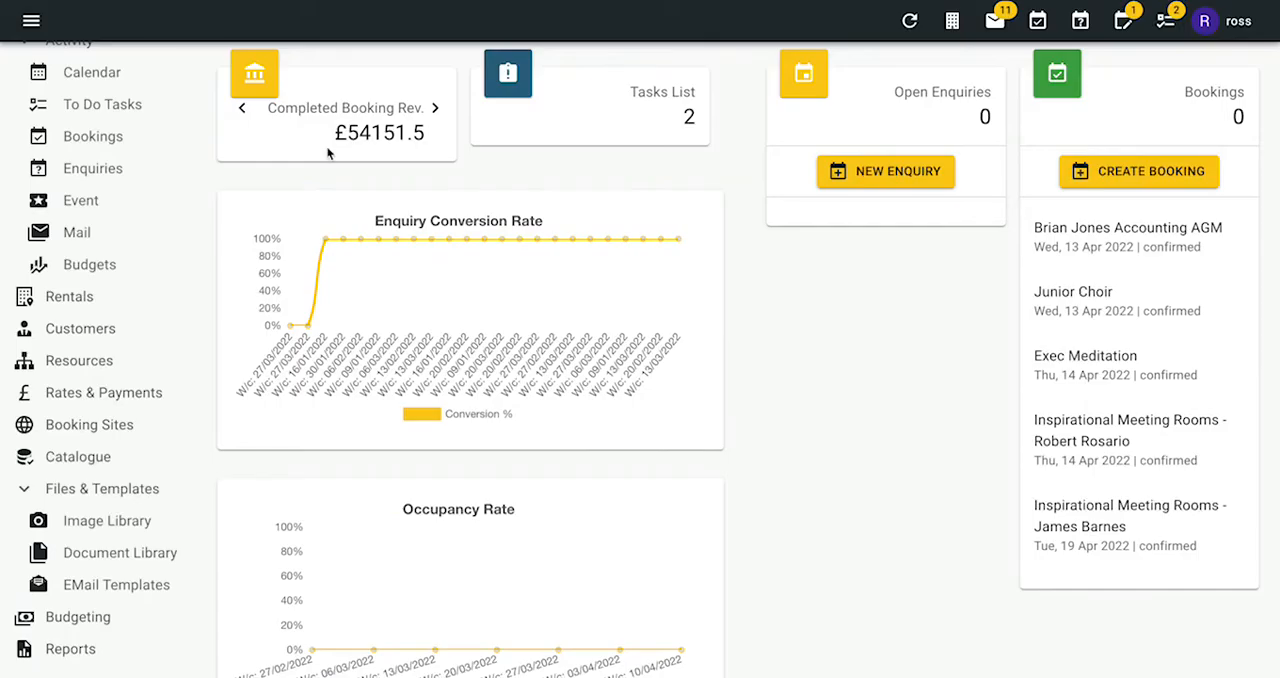
# - Open the Rooms folder in the switch.live-booking.co.uk image library and bring up the form for adding an image
pyautogui.scroll(-1, 150, 455)
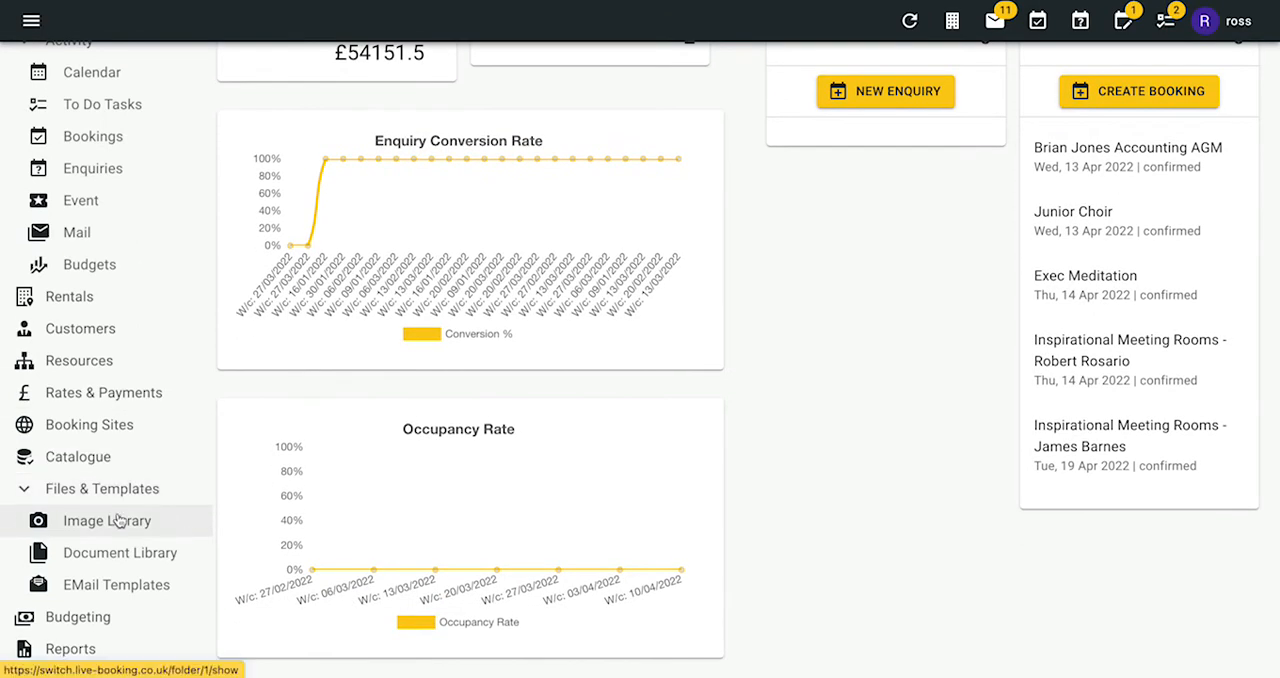
pyautogui.click(118, 521)
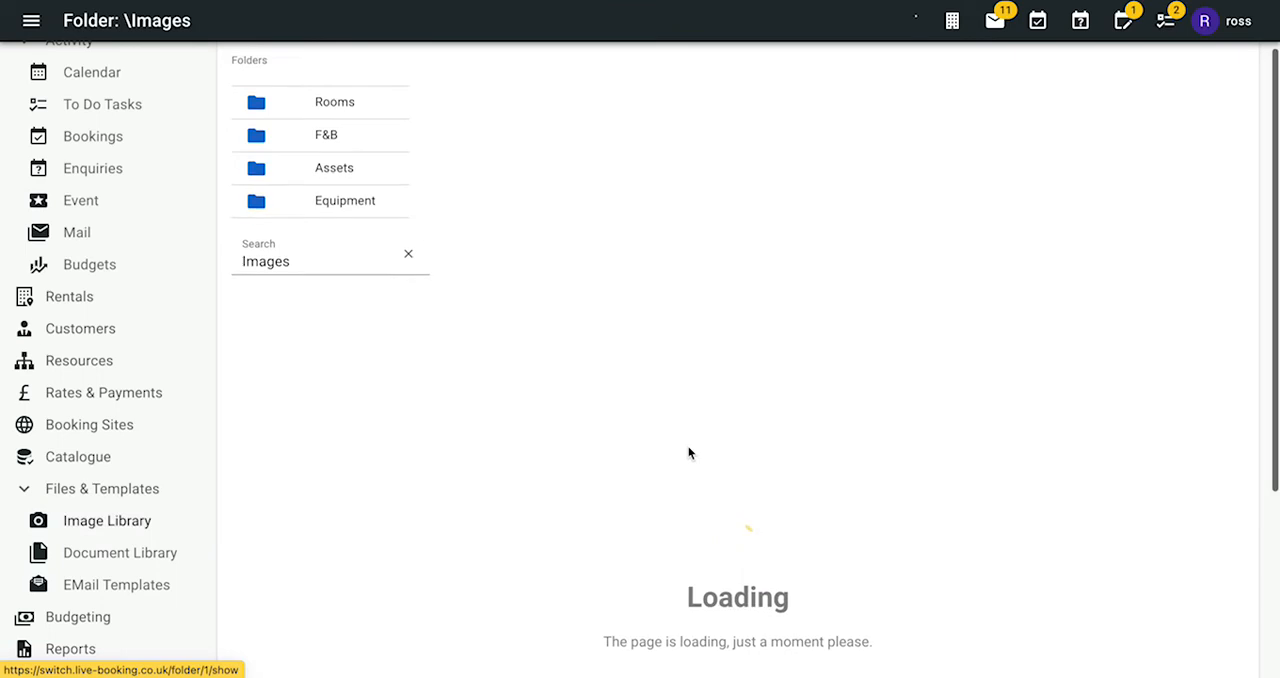
pyautogui.click(330, 175)
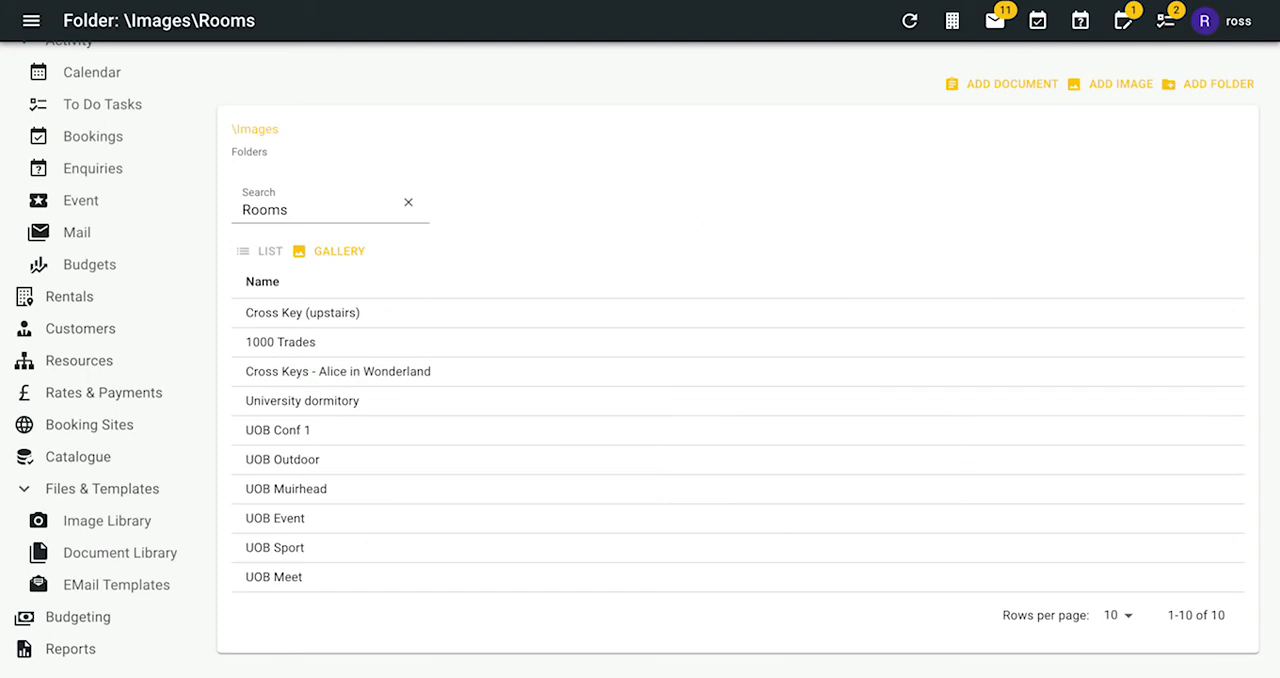
pyautogui.click(1101, 88)
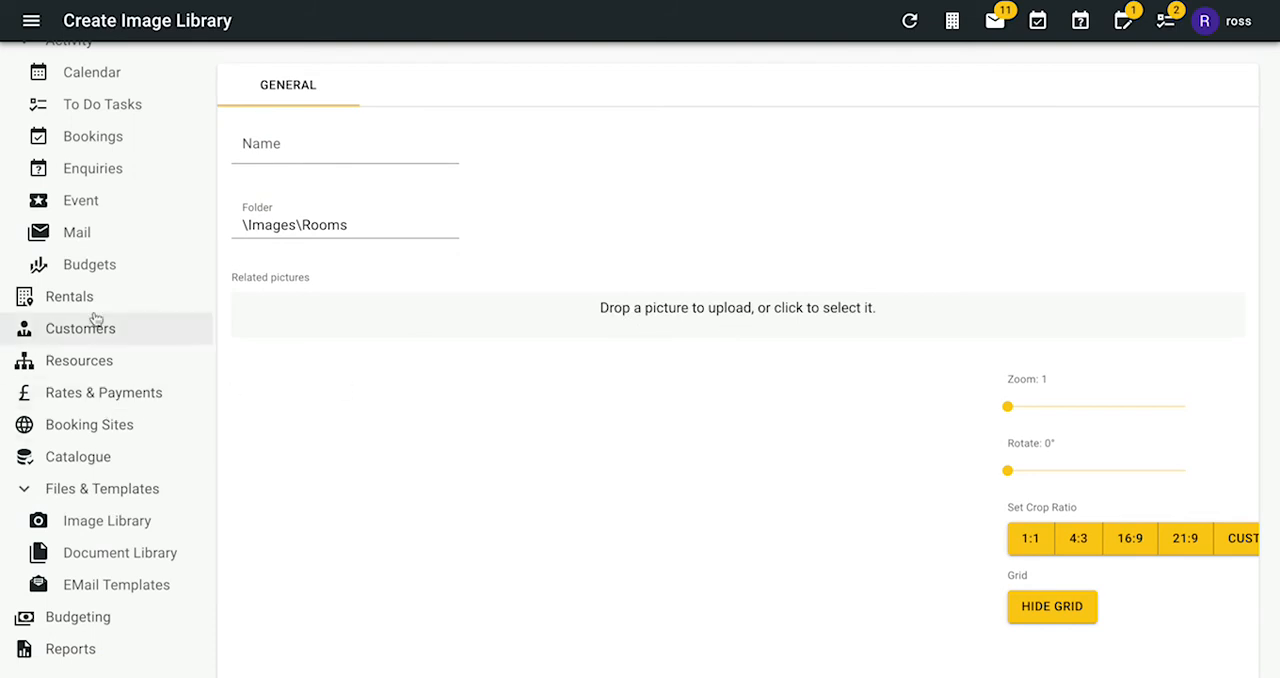
# - Go to the slide shows of the booking sites and start a new slideshow
pyautogui.scroll(-1, 114, 320)
pyautogui.scroll(1, 118, 326)
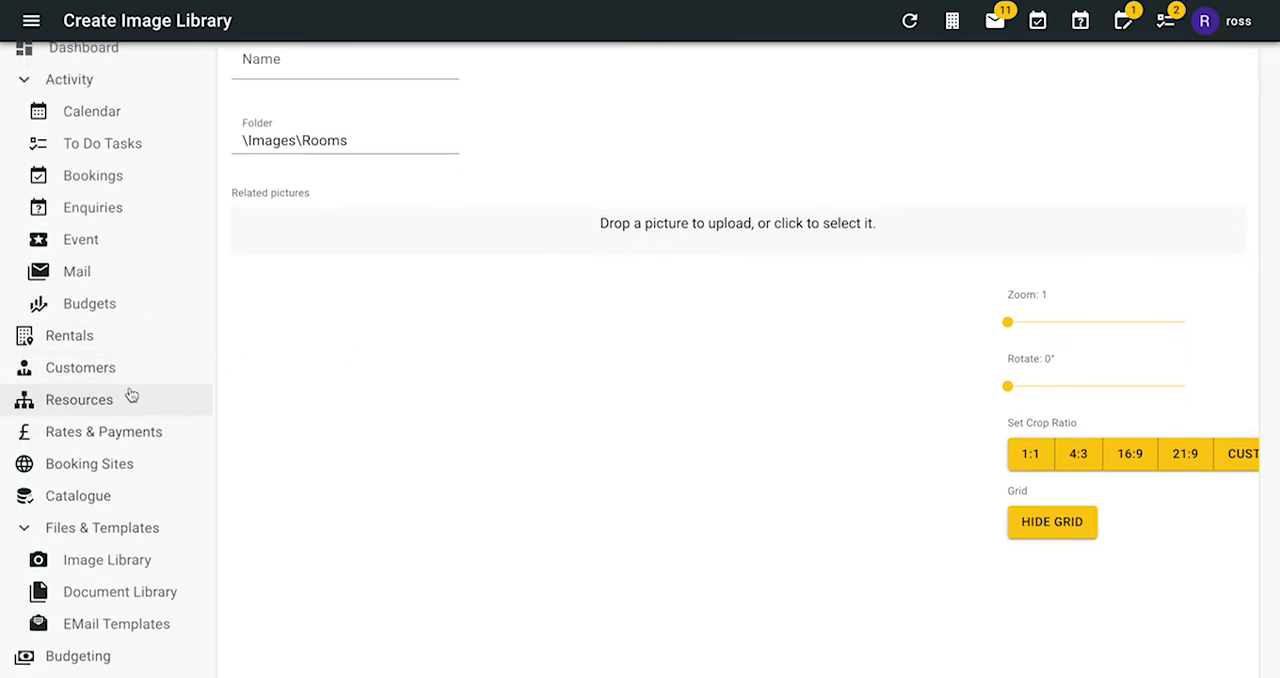
pyautogui.click(122, 466)
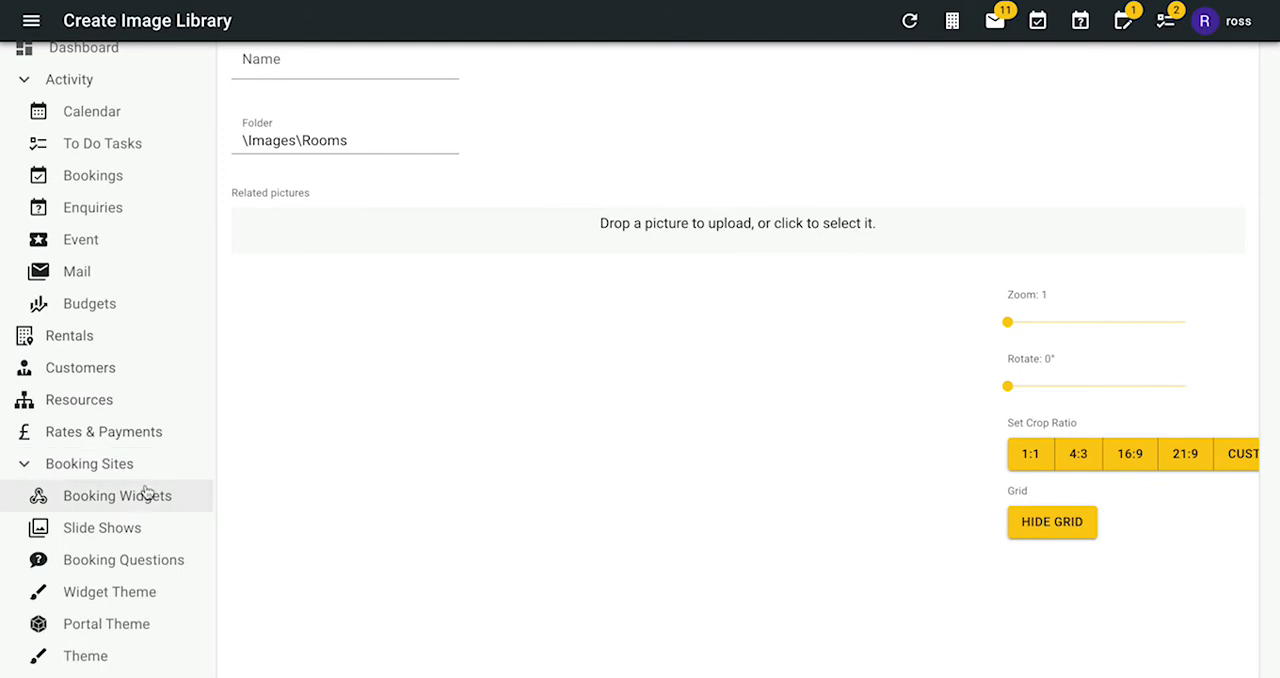
pyautogui.click(117, 533)
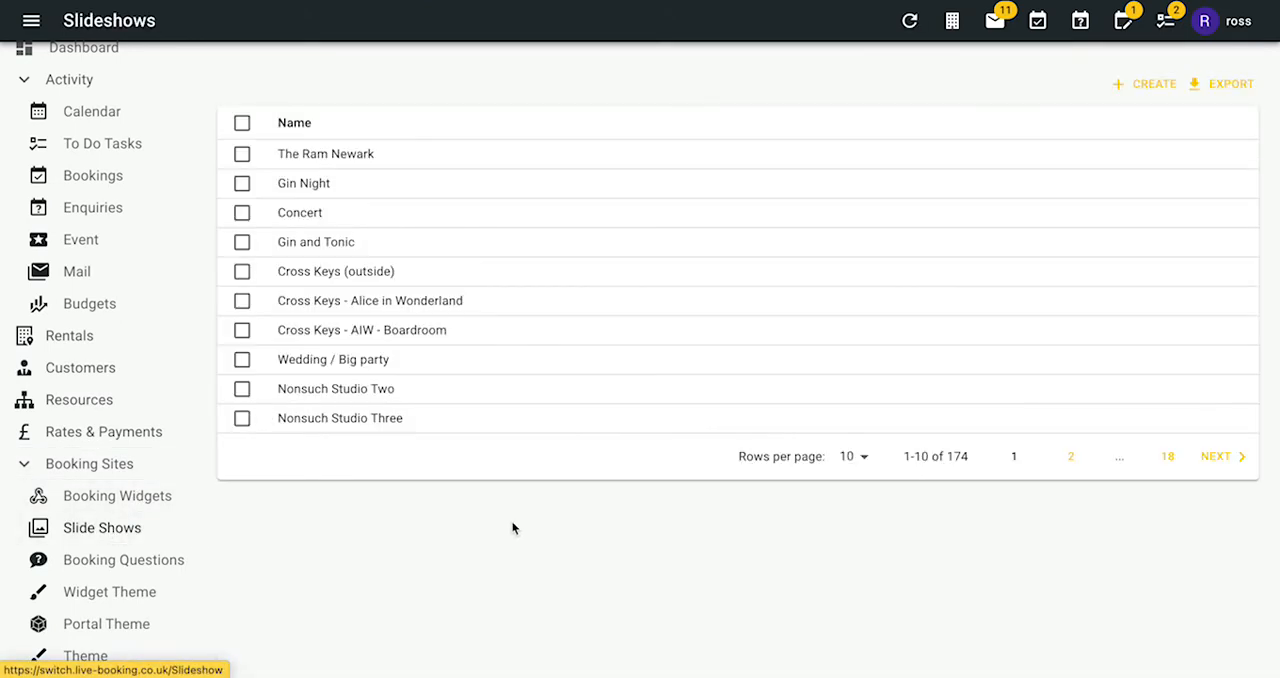
pyautogui.click(1143, 88)
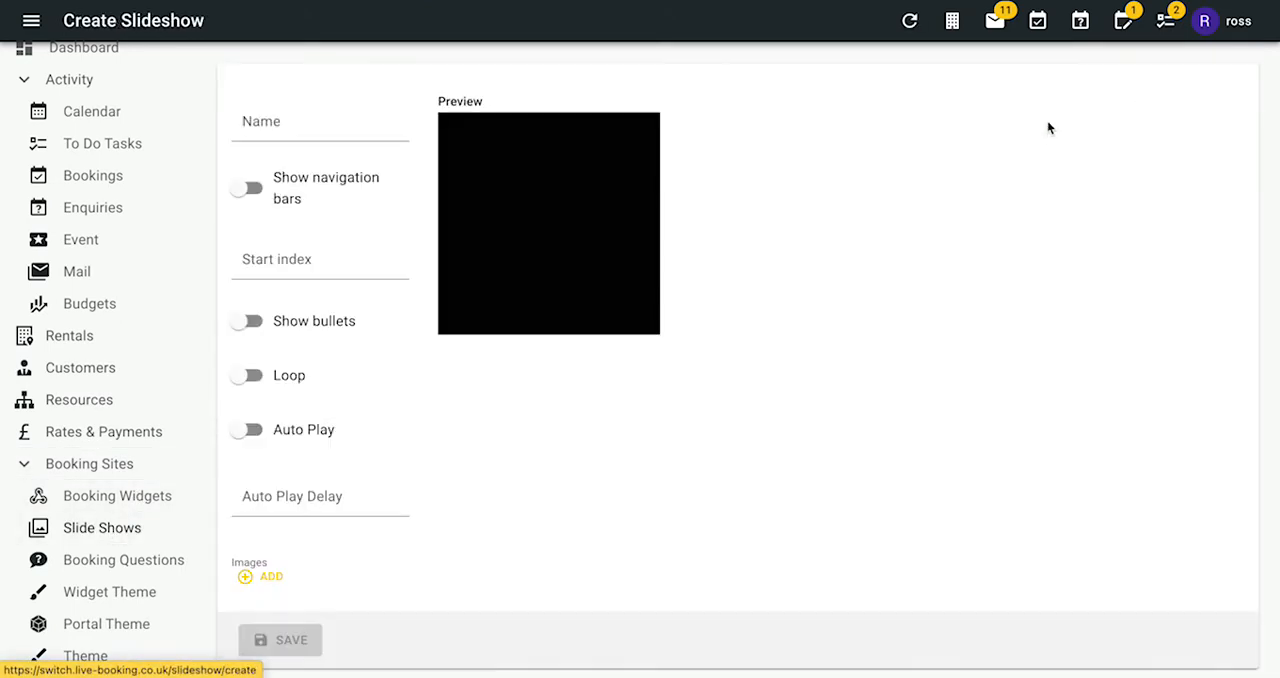
# - Name the new slideshow "Cool Meeting Spaces"
pyautogui.click(282, 133)
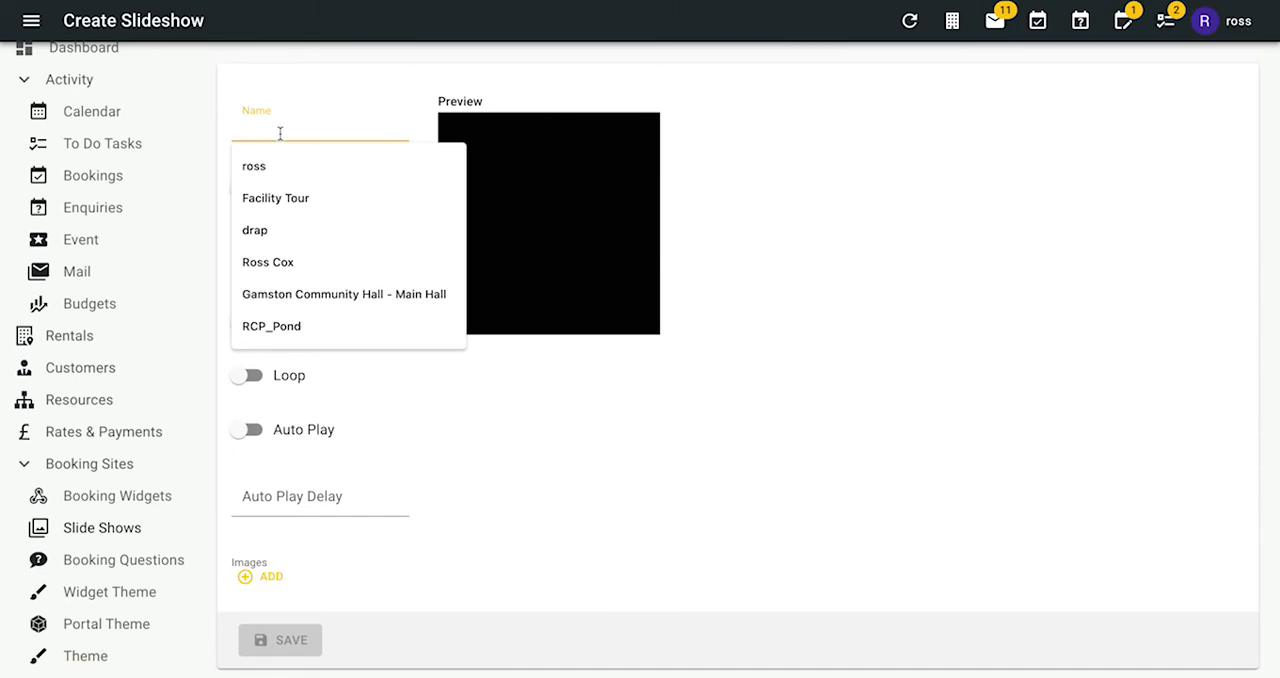
pyautogui.write('Meeting Spaxce')
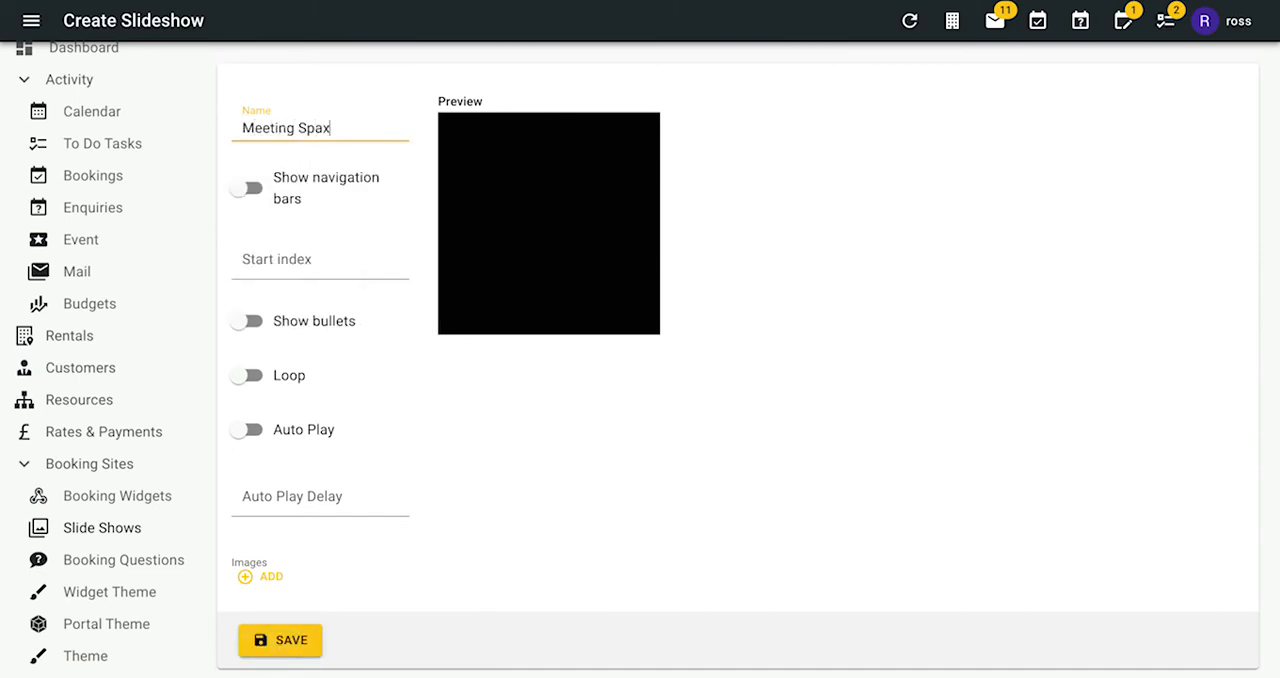
pyautogui.press('BackSpace')
pyautogui.press('BackSpace')
pyautogui.press('BackSpace')
pyautogui.press('BackSpace')
pyautogui.press('BackSpace')
pyautogui.press('BackSpace')
pyautogui.press('BackSpace')
pyautogui.press('BackSpace')
pyautogui.press('BackSpace')
pyautogui.write('Cool Meeting Spaces')
pyautogui.click(338, 220)
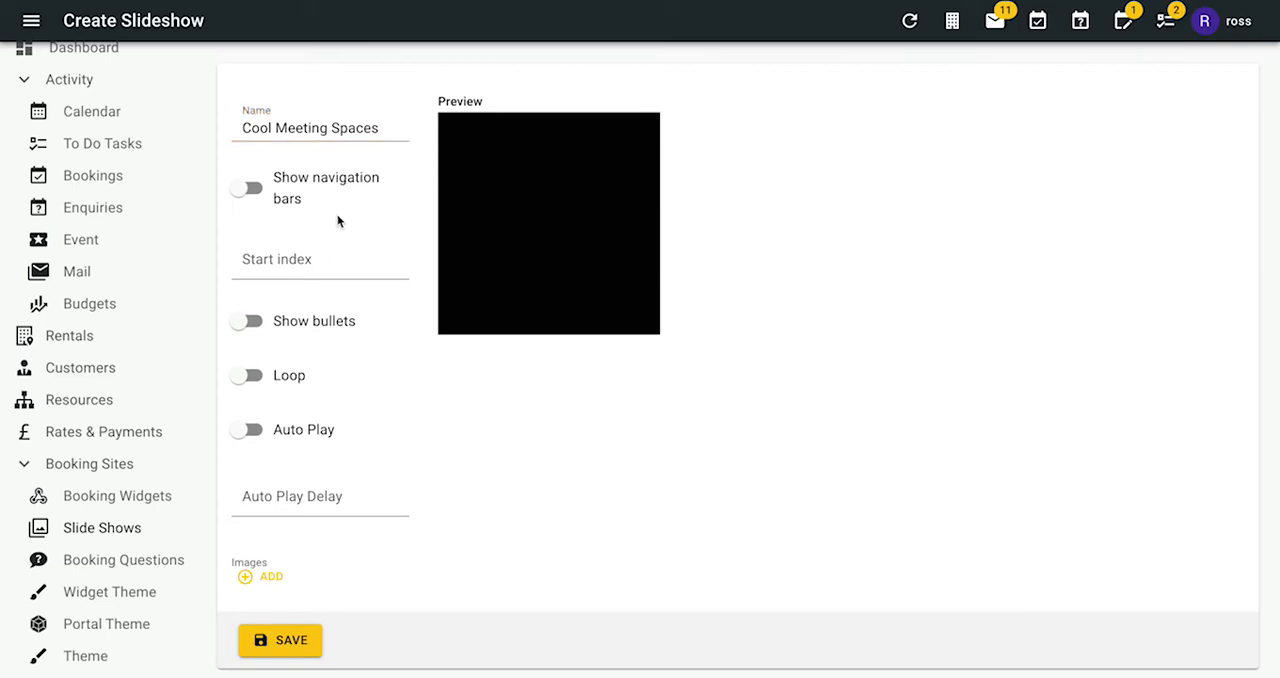
# - Set the slideshow's start index to 1 and enable bullets, with navigation bars switched off
pyautogui.click(257, 192)
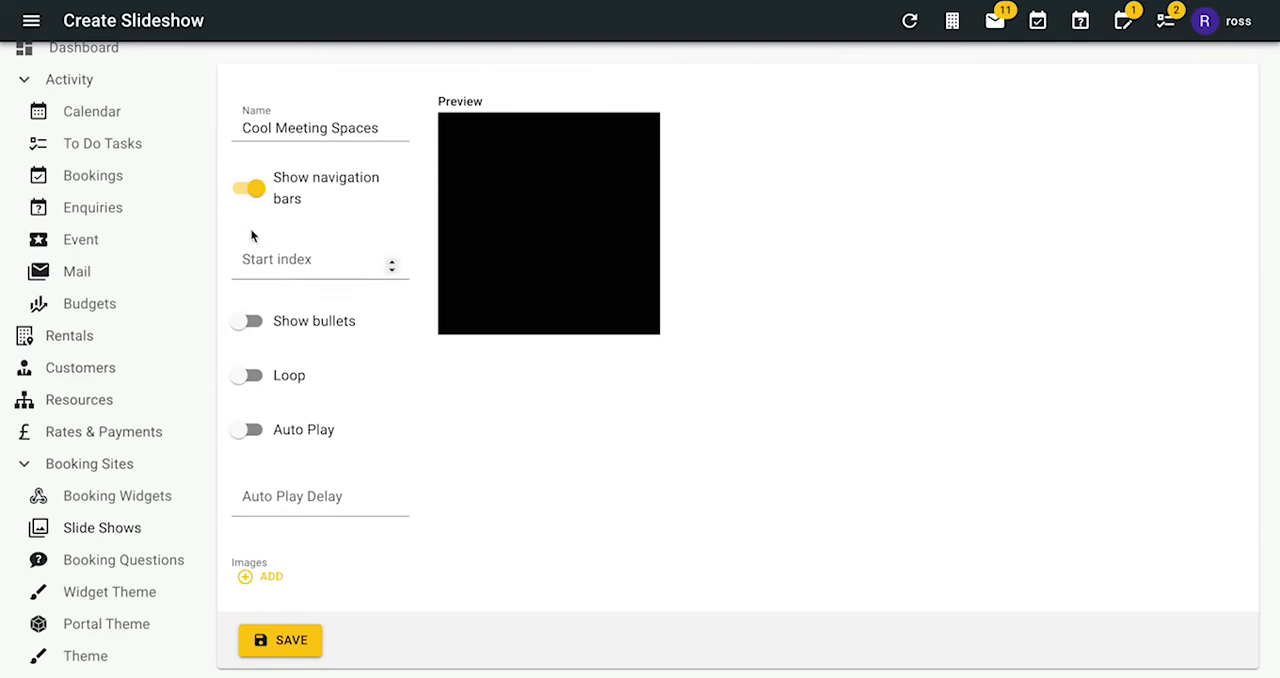
pyautogui.click(253, 192)
pyautogui.click(271, 259)
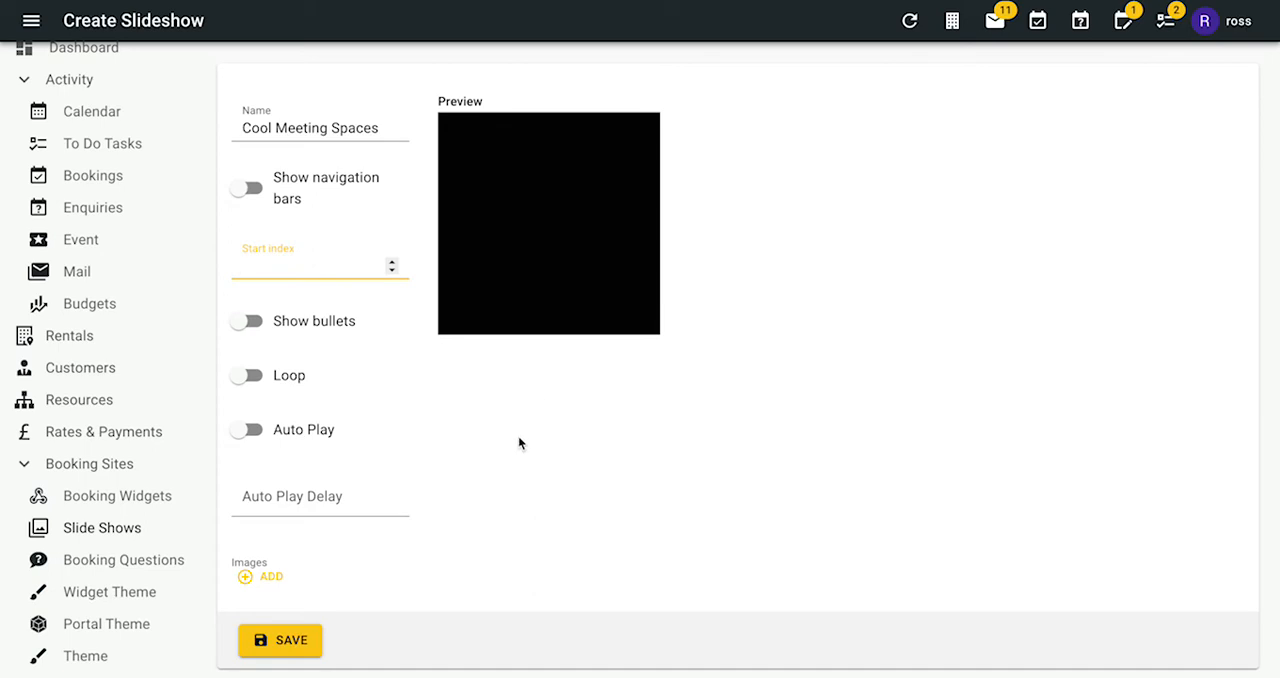
pyautogui.write('1')
pyautogui.click(398, 406)
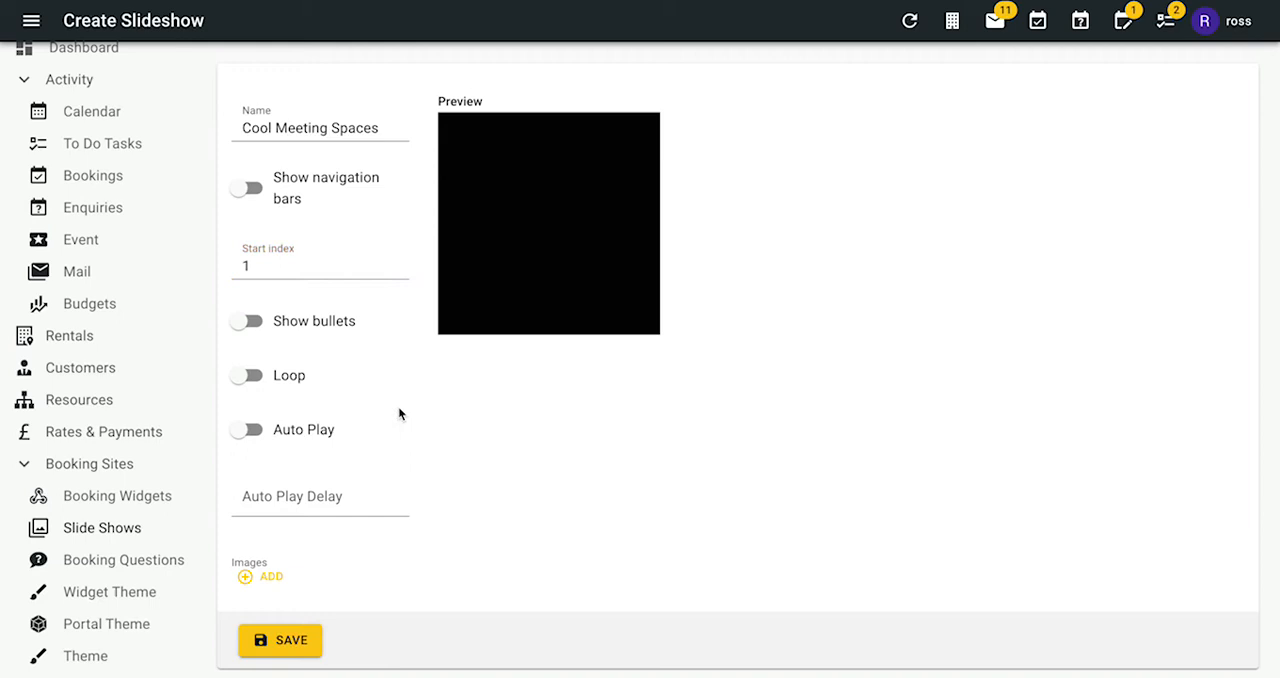
pyautogui.click(256, 329)
# - Try out the Loop and Auto Play options for the slideshow and switch both off again
pyautogui.click(255, 380)
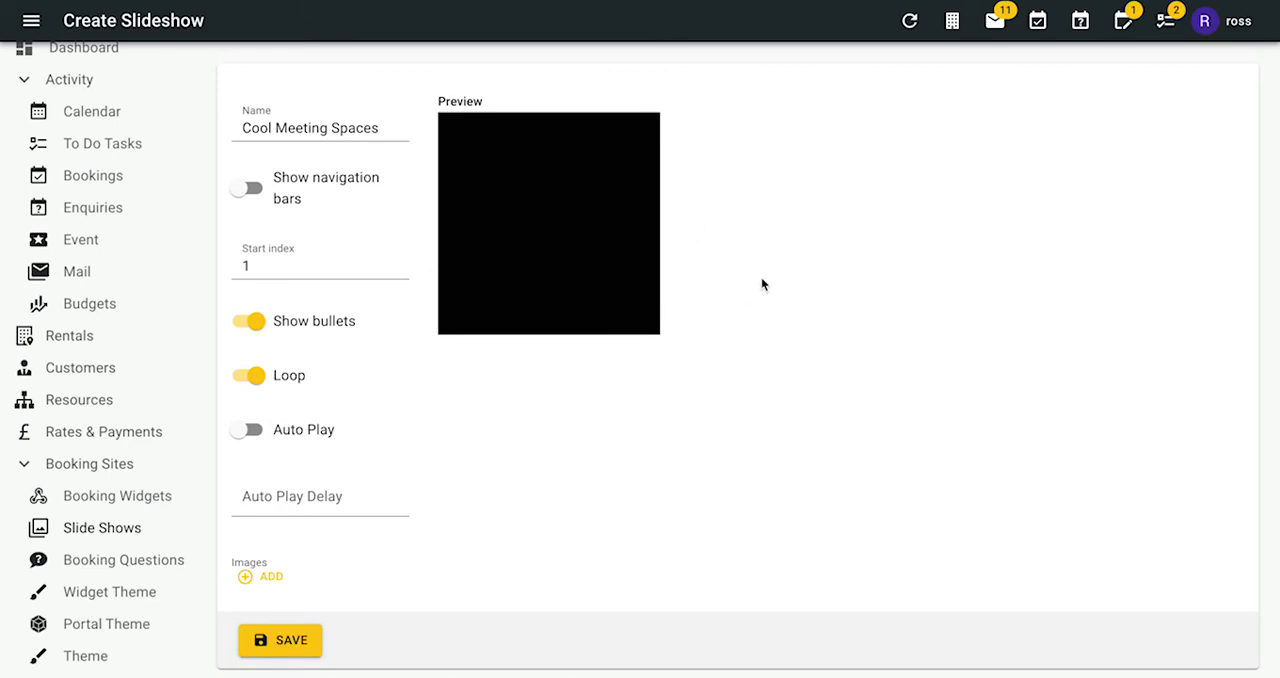
pyautogui.click(255, 436)
pyautogui.scroll(-1, 377, 467)
pyautogui.click(288, 495)
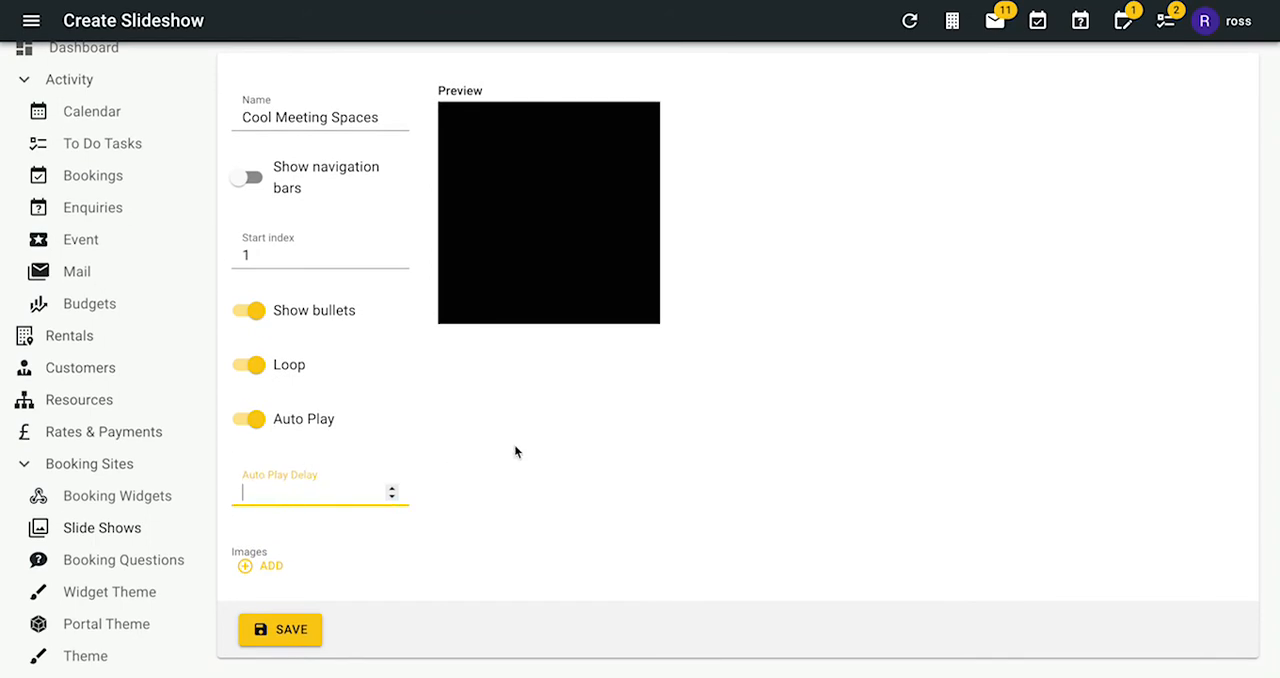
pyautogui.click(250, 418)
pyautogui.click(250, 366)
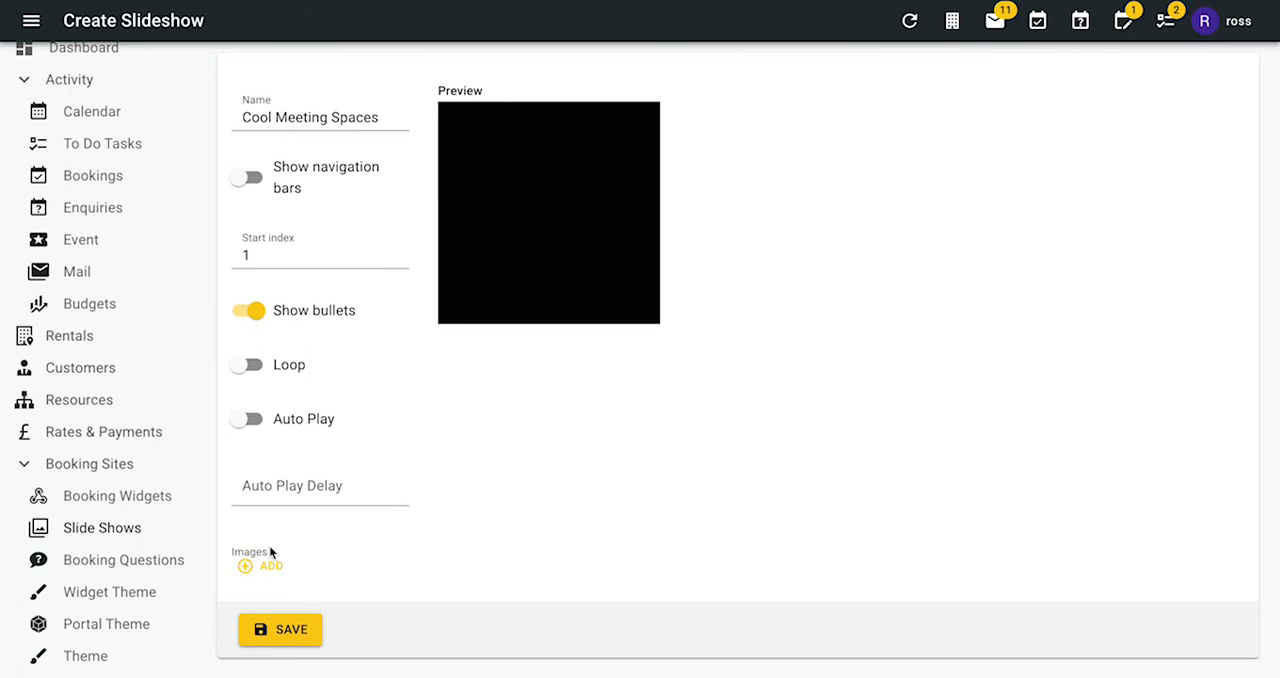
# - Add a first image entry to the slideshow and choose the Arnold Library MR1 picture for it
pyautogui.click(252, 567)
pyautogui.scroll(-2, 491, 485)
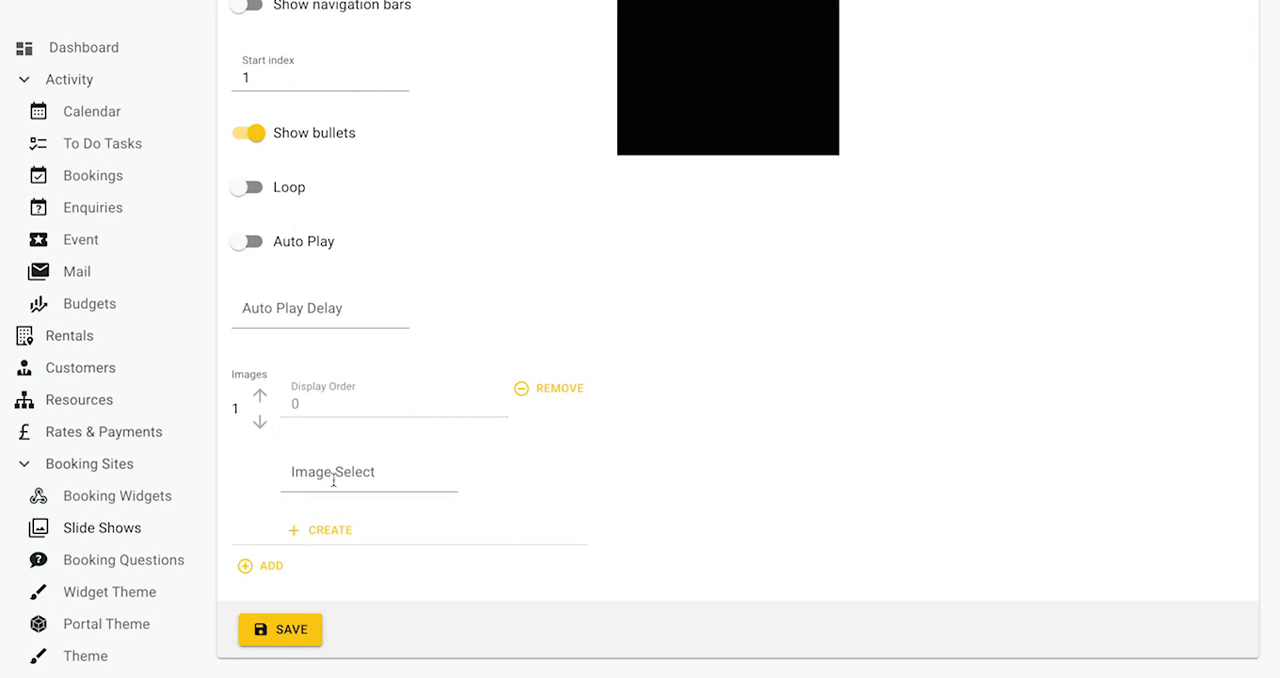
pyautogui.click(344, 492)
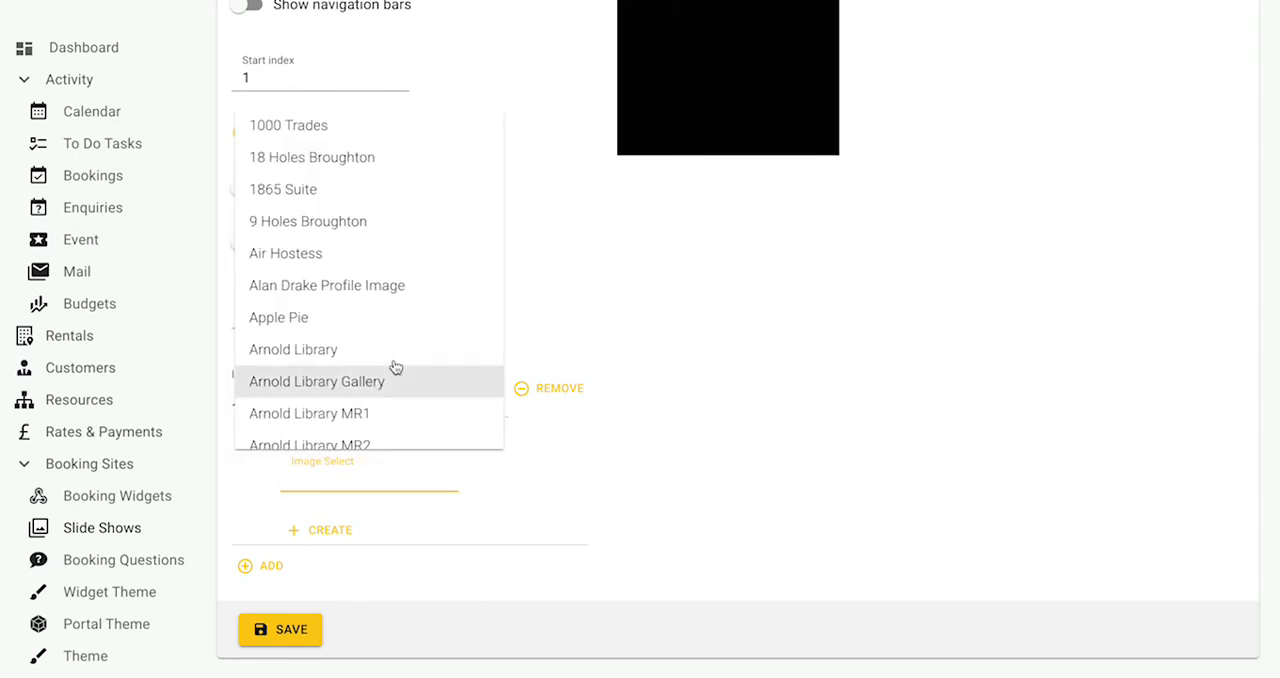
pyautogui.click(386, 410)
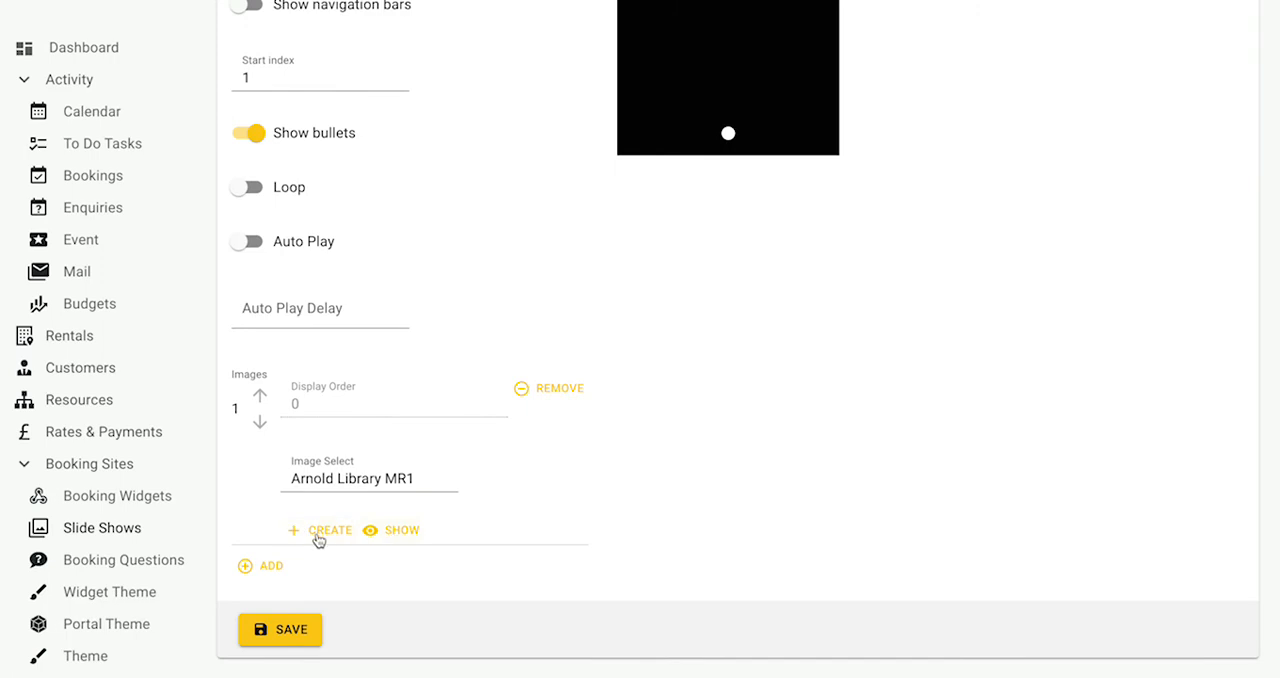
# - Add a second image entry to the slideshow and choose the Clifton Library picture for it
pyautogui.click(249, 567)
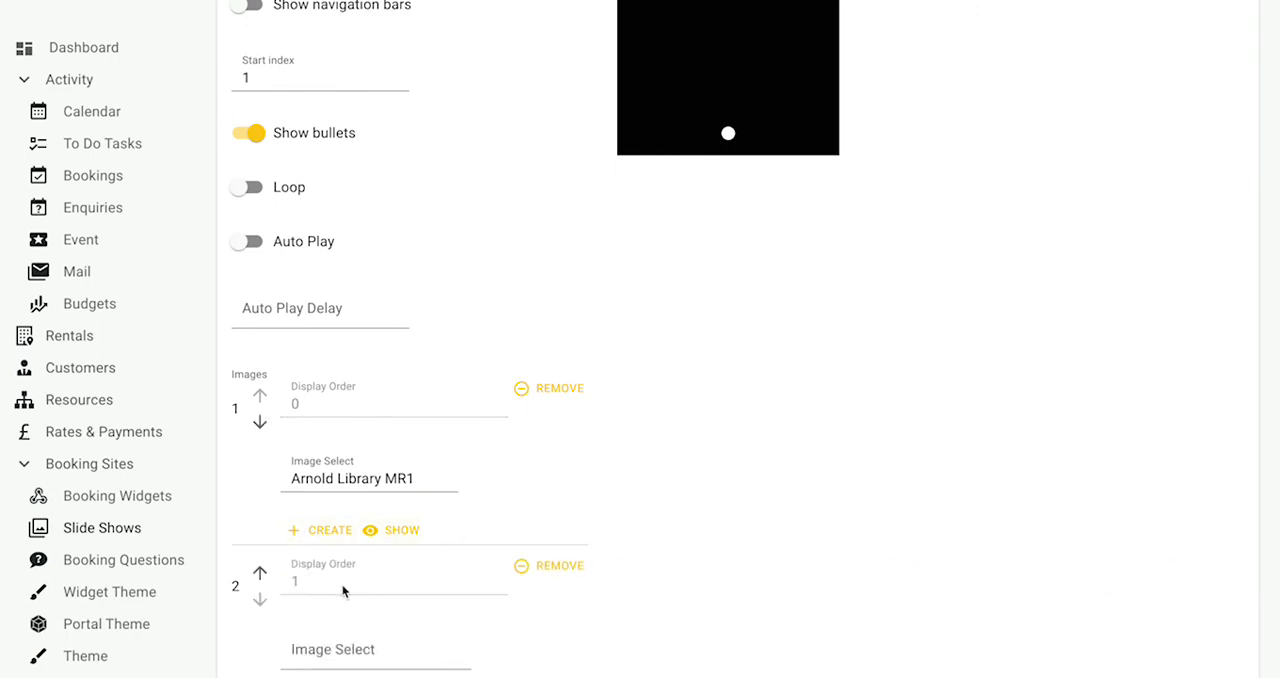
pyautogui.scroll(-2, 336, 617)
pyautogui.click(330, 468)
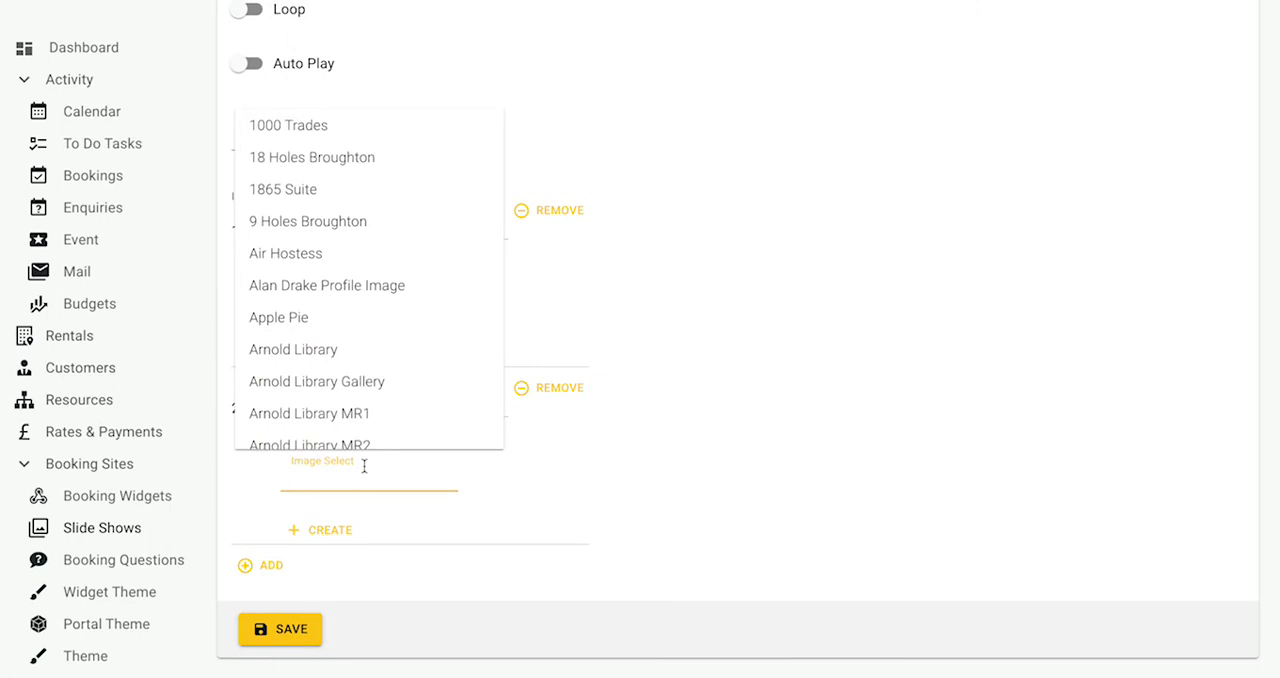
pyautogui.scroll(-5, 380, 371)
pyautogui.scroll(-5, 382, 374)
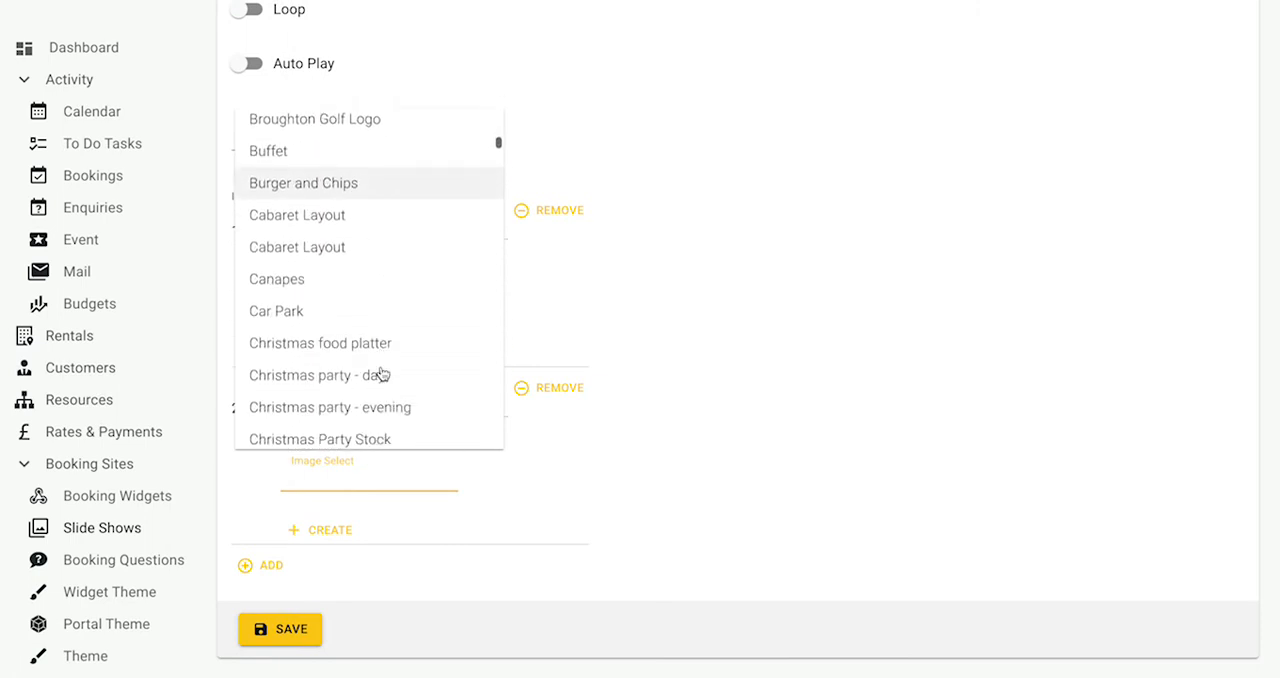
pyautogui.scroll(-4, 382, 373)
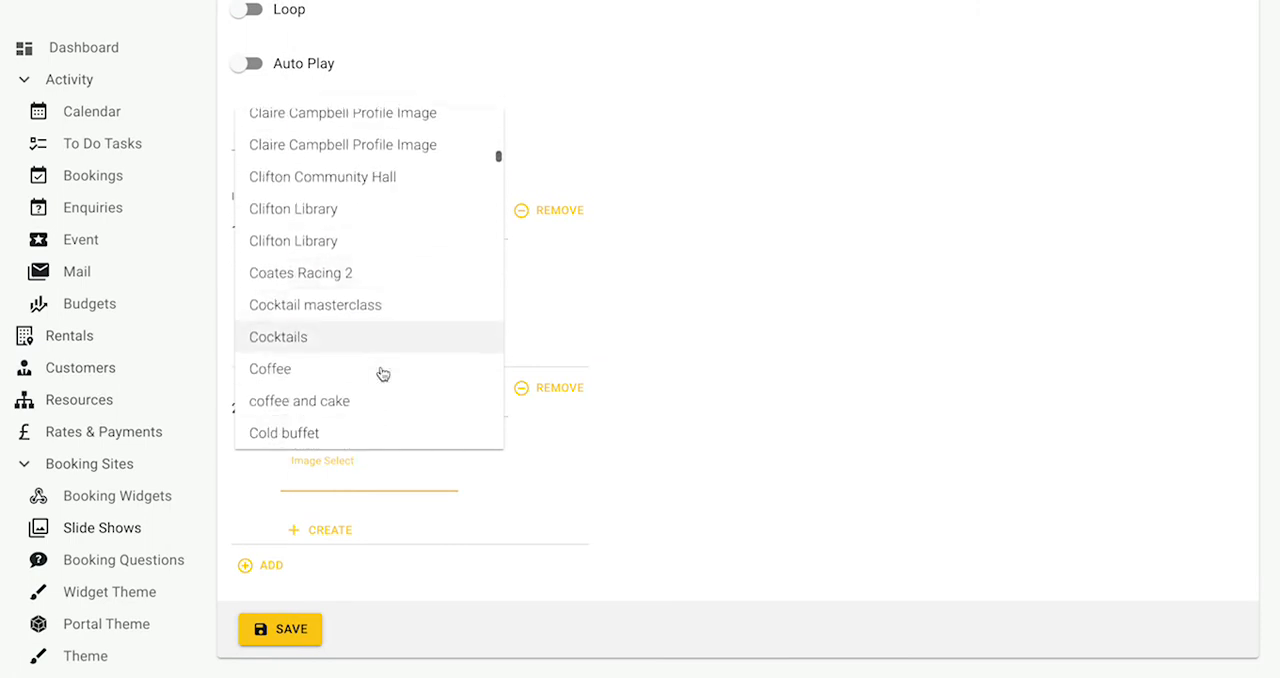
pyautogui.click(340, 229)
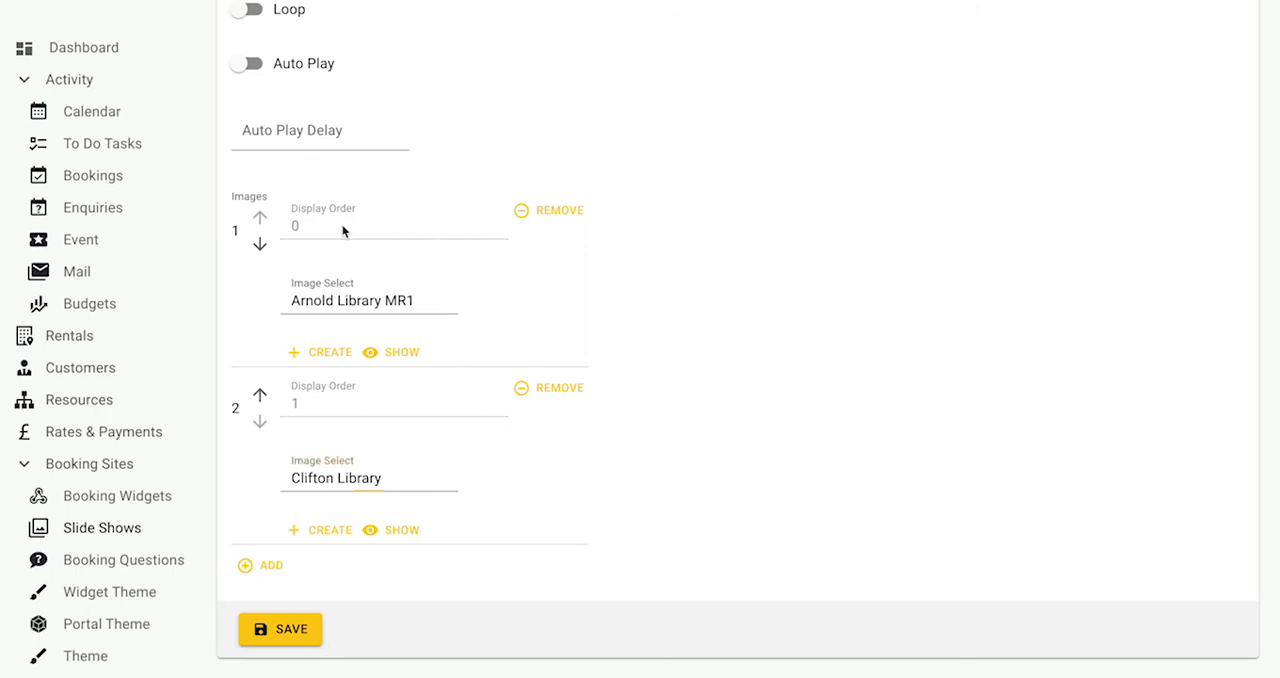
# - Add a third image entry to the slideshow, choose the Ballroom council house picture and review the image list
pyautogui.click(246, 564)
pyautogui.scroll(-2, 478, 470)
pyautogui.click(329, 478)
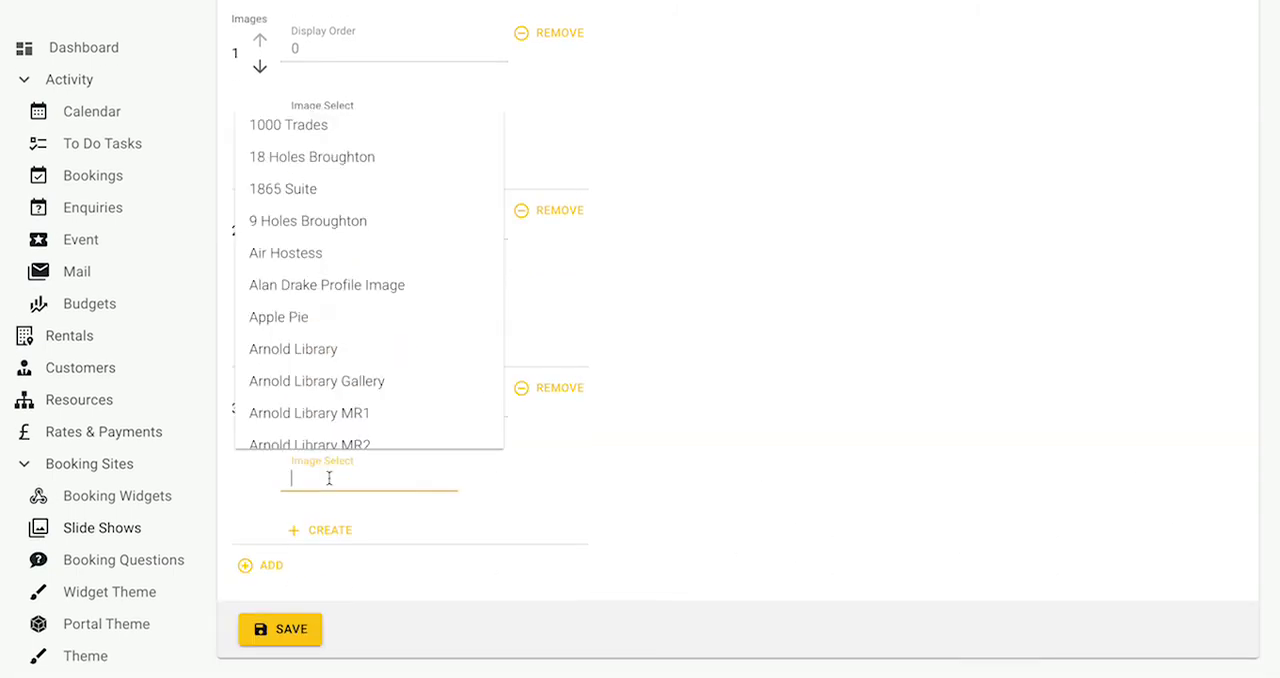
pyautogui.scroll(-2, 340, 275)
pyautogui.scroll(-2, 340, 275)
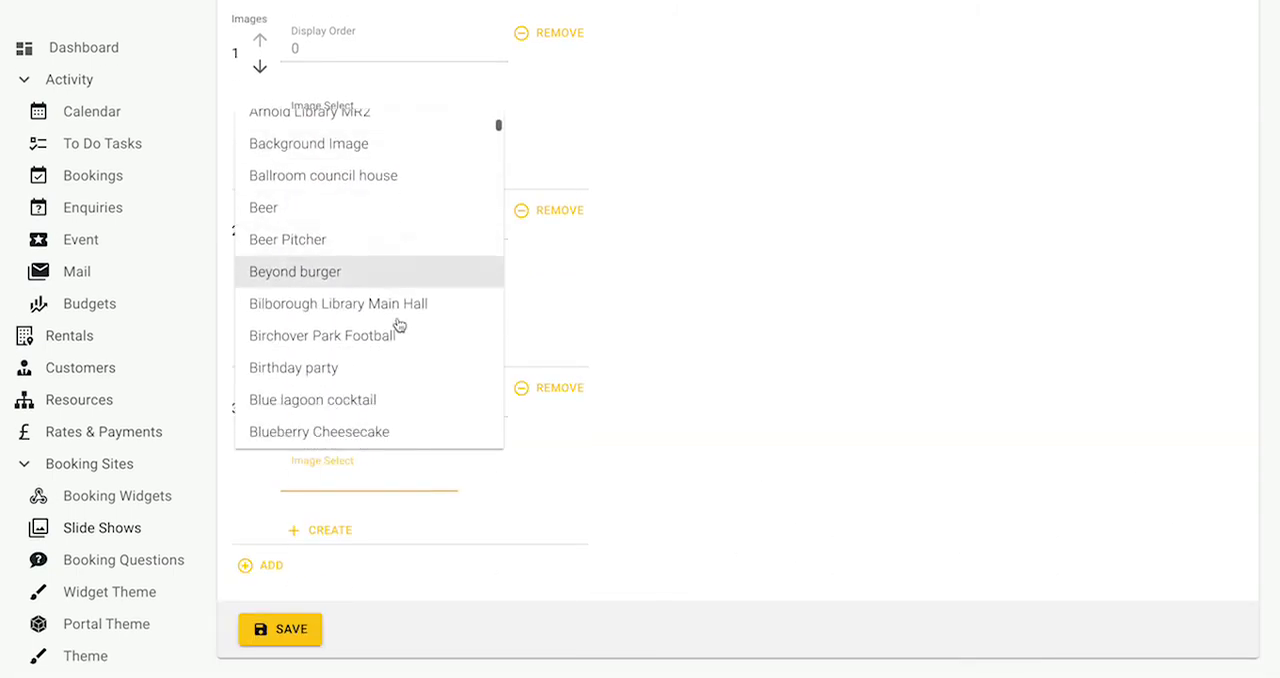
pyautogui.click(354, 186)
pyautogui.scroll(1, 594, 405)
pyautogui.scroll(-1, 594, 405)
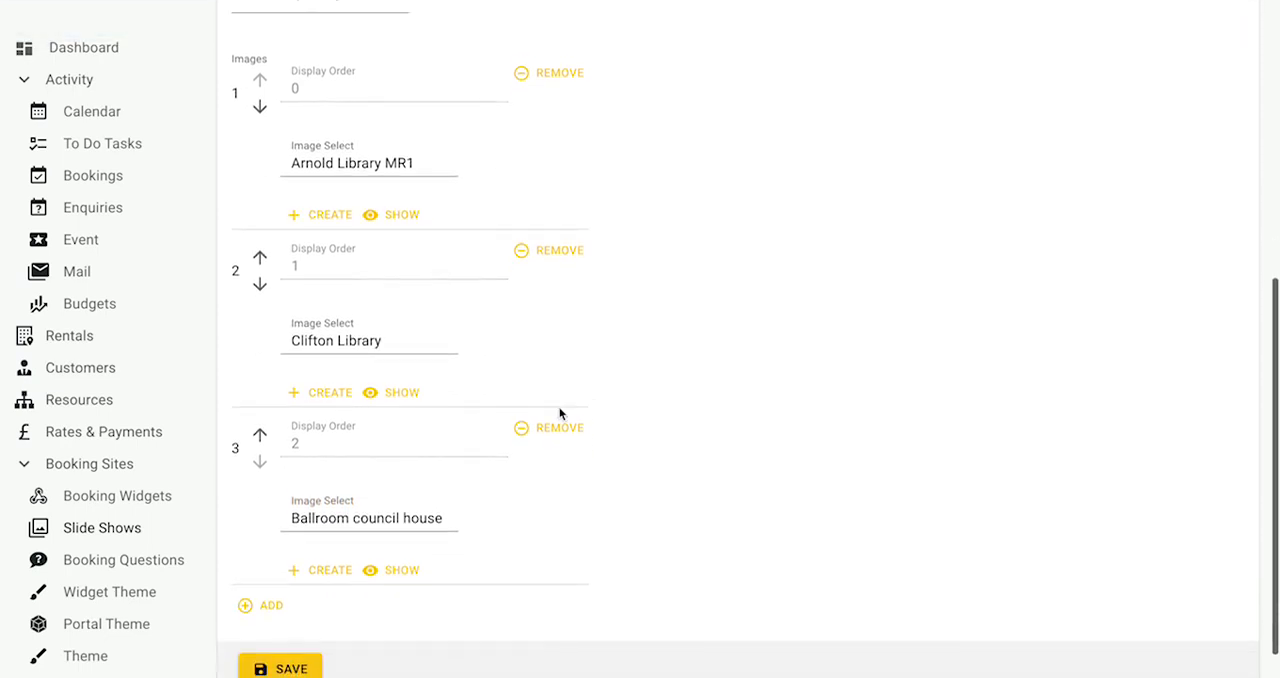
# - View the Arnold Library MR1 picture, and look at the form for adding an image to the library from the third image entry
pyautogui.click(398, 215)
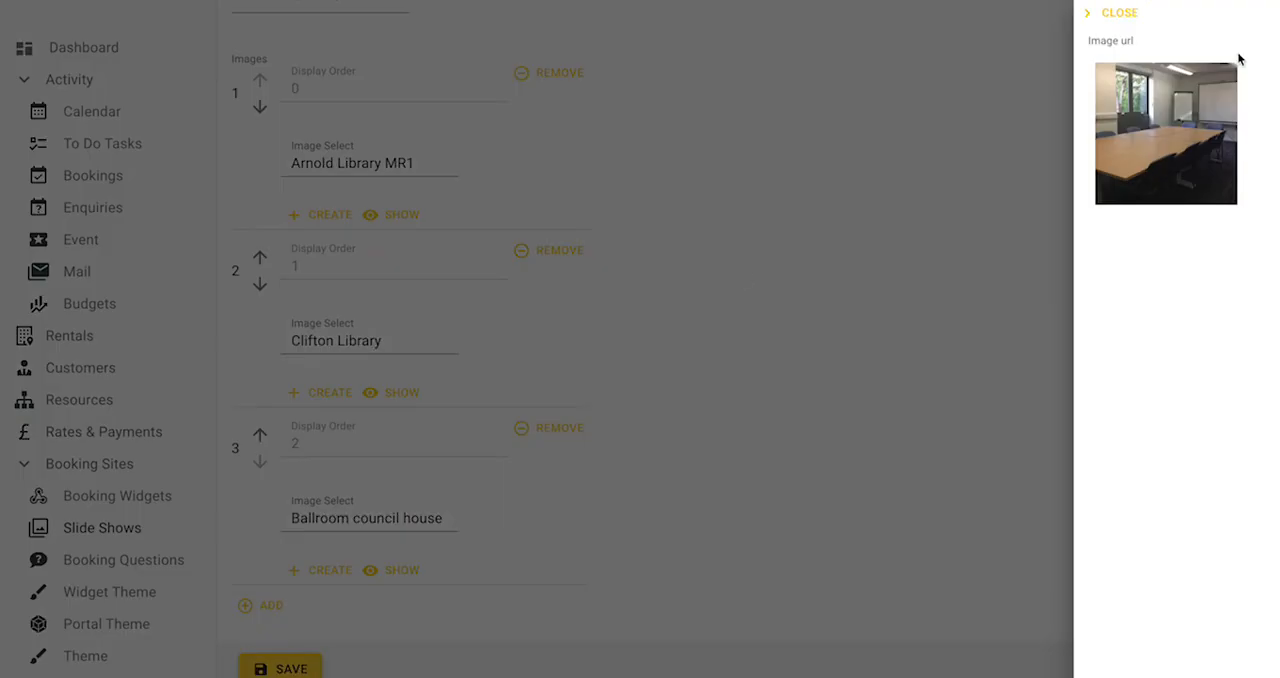
pyautogui.click(1090, 17)
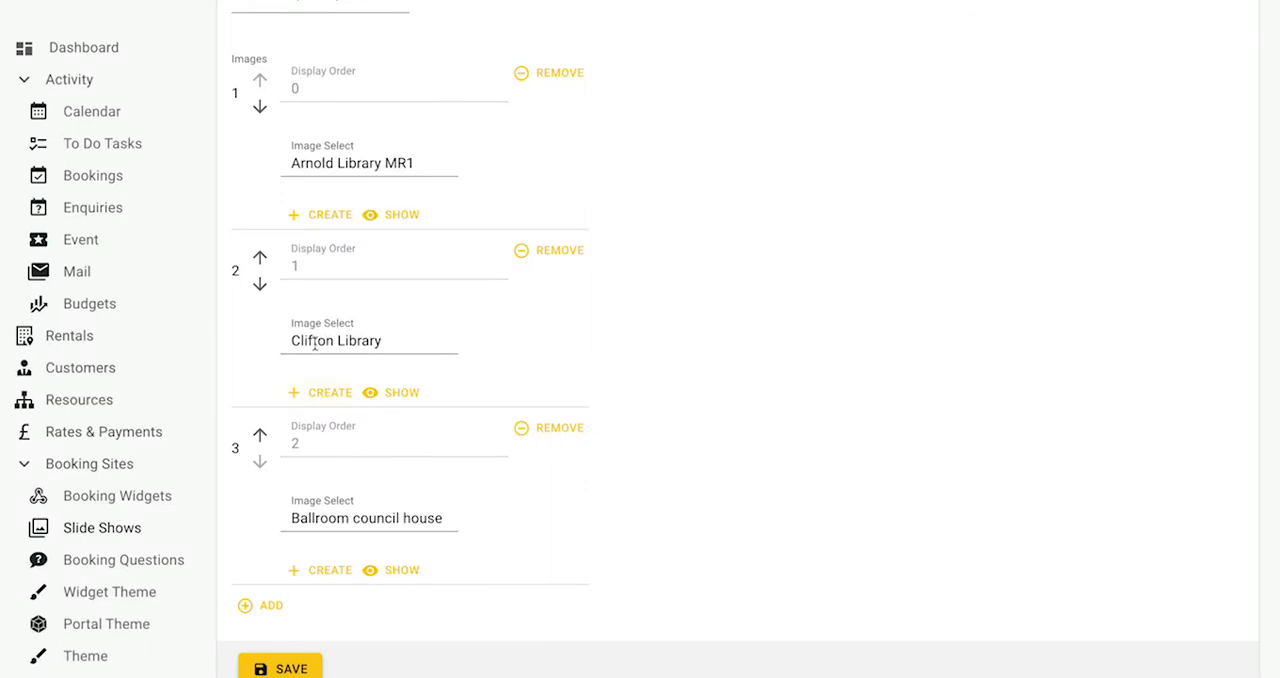
pyautogui.scroll(-1, 506, 329)
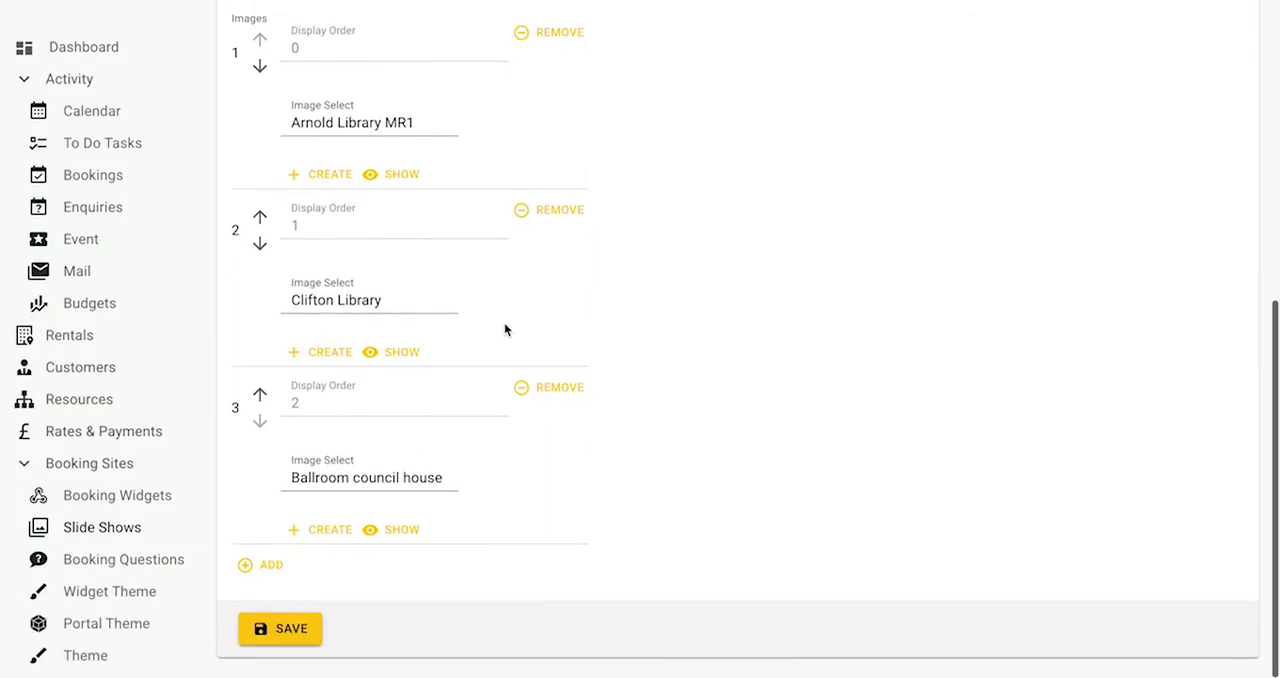
pyautogui.click(318, 531)
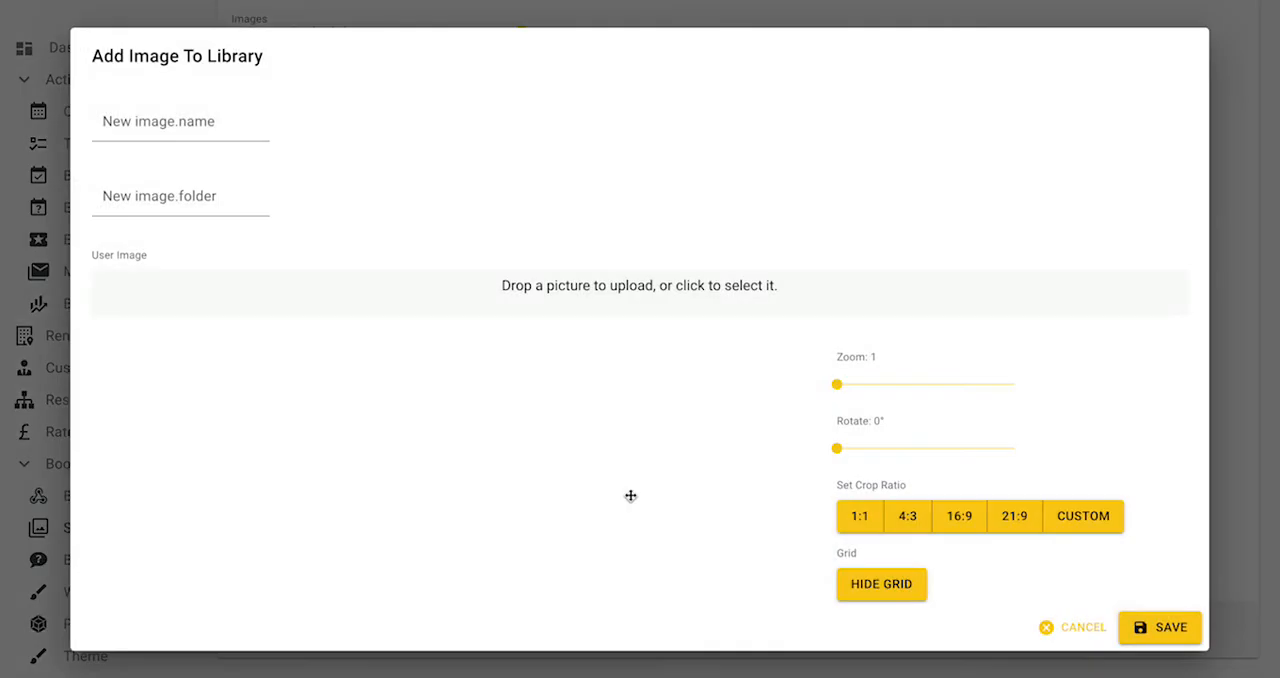
pyautogui.click(1057, 618)
# - Step back and forth through all three pictures in the slideshow preview using its bullets
pyautogui.scroll(10, 553, 425)
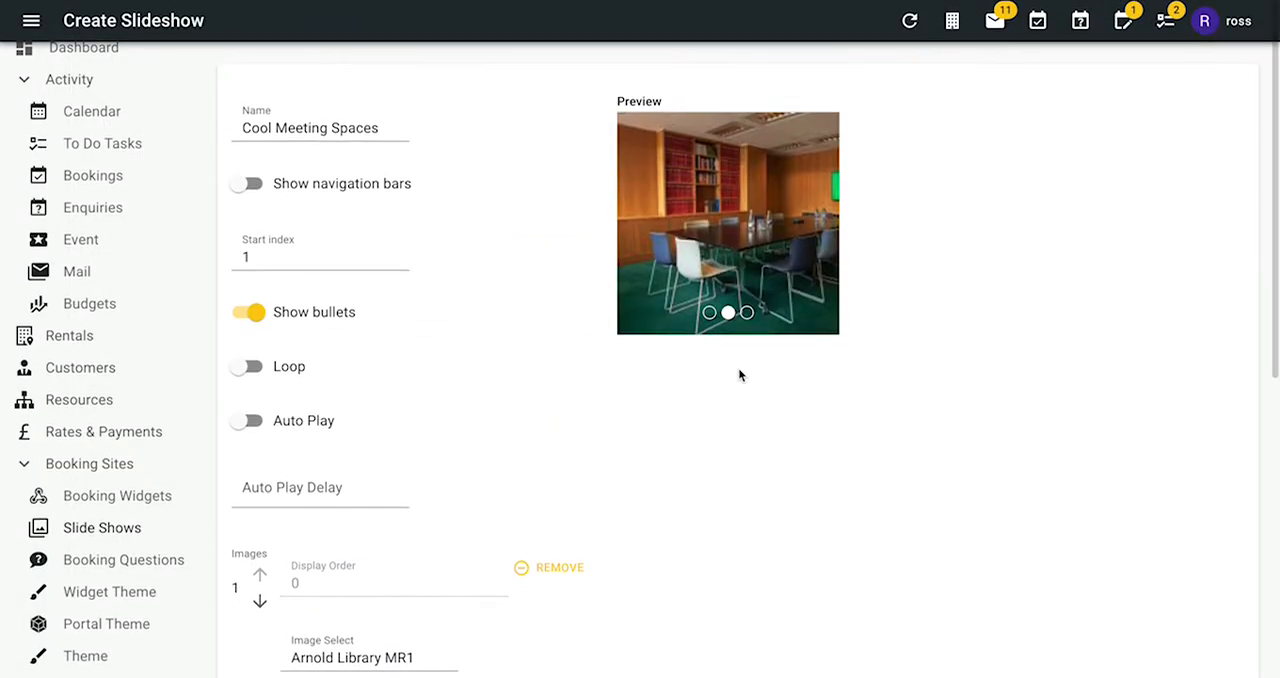
pyautogui.click(711, 314)
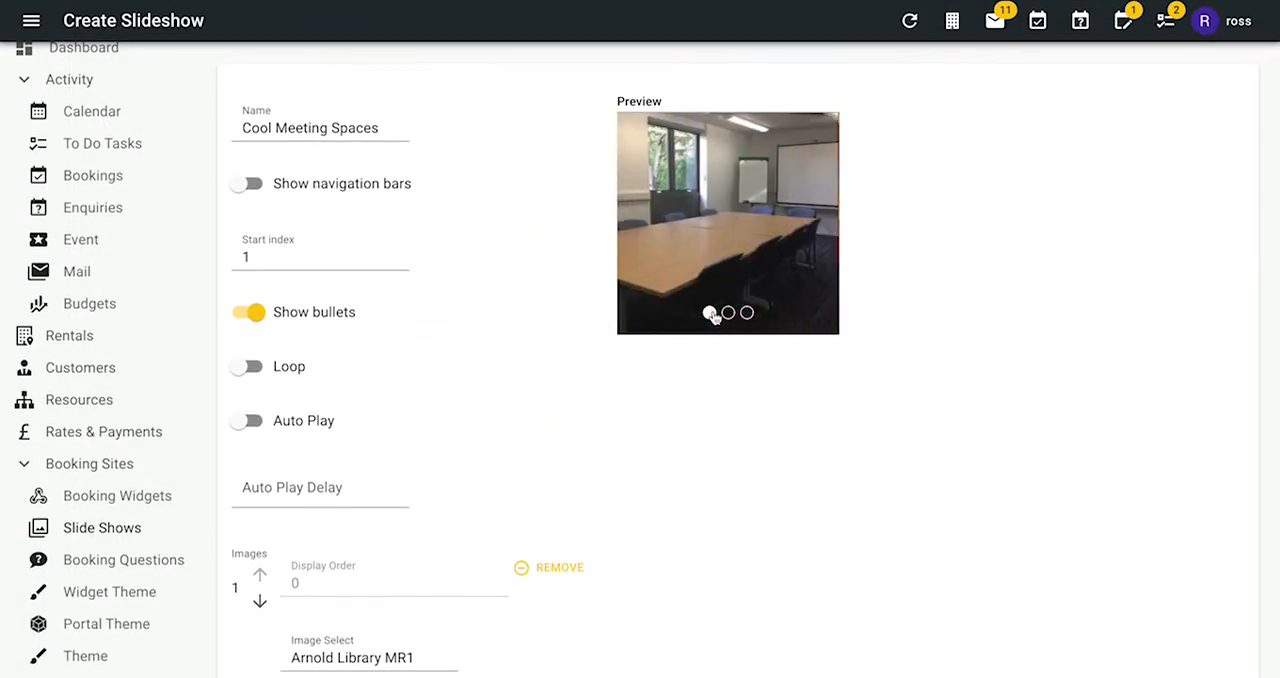
pyautogui.click(729, 314)
pyautogui.click(748, 314)
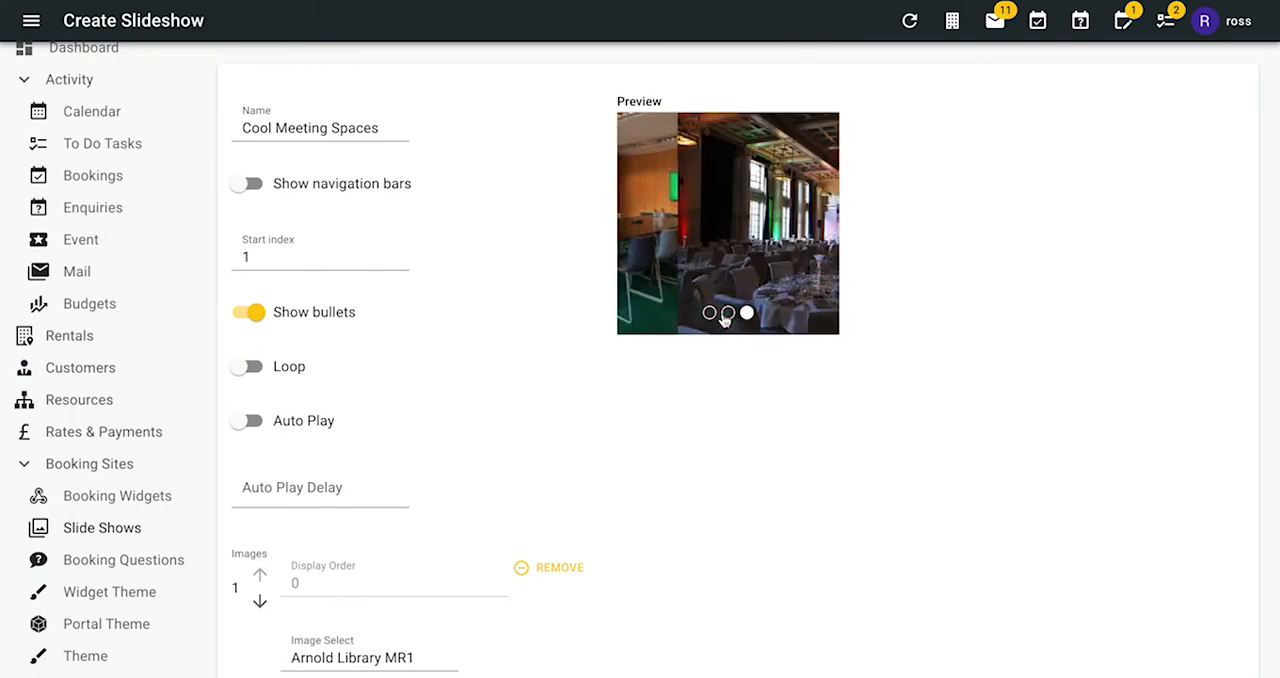
pyautogui.click(710, 314)
pyautogui.click(727, 314)
pyautogui.click(747, 314)
pyautogui.click(711, 315)
# - Save the Cool Meeting Spaces slideshow
pyautogui.scroll(-5, 516, 371)
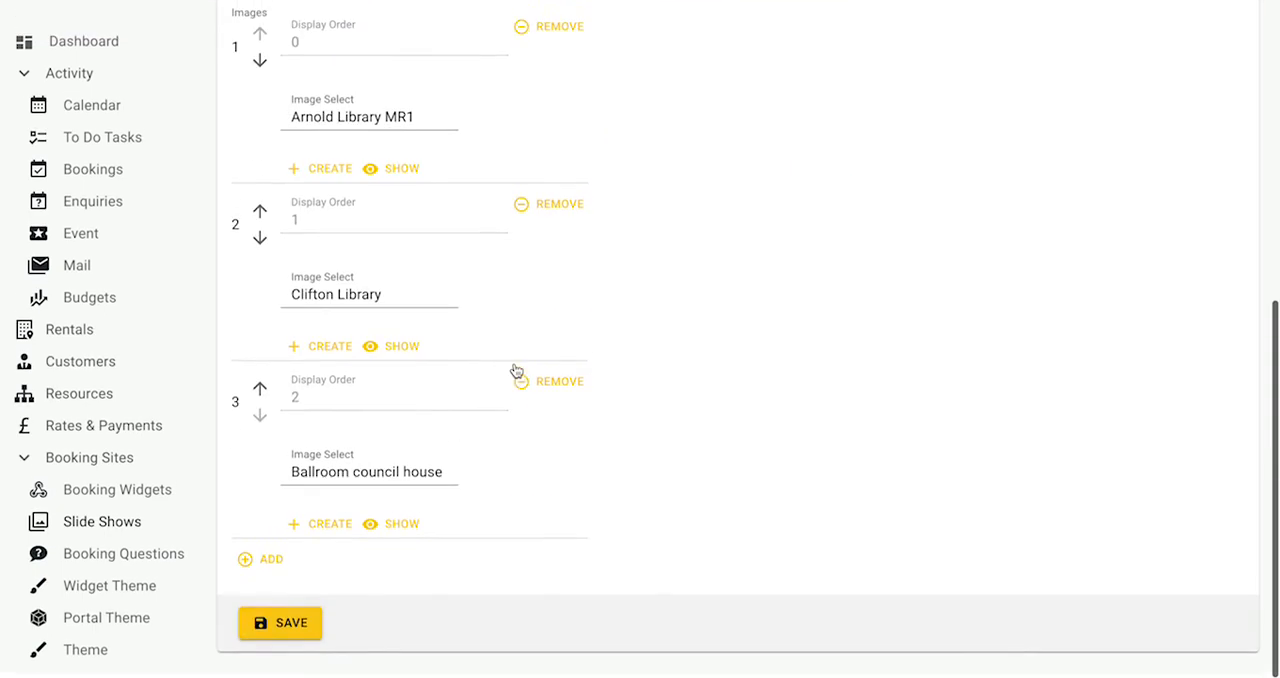
pyautogui.click(265, 622)
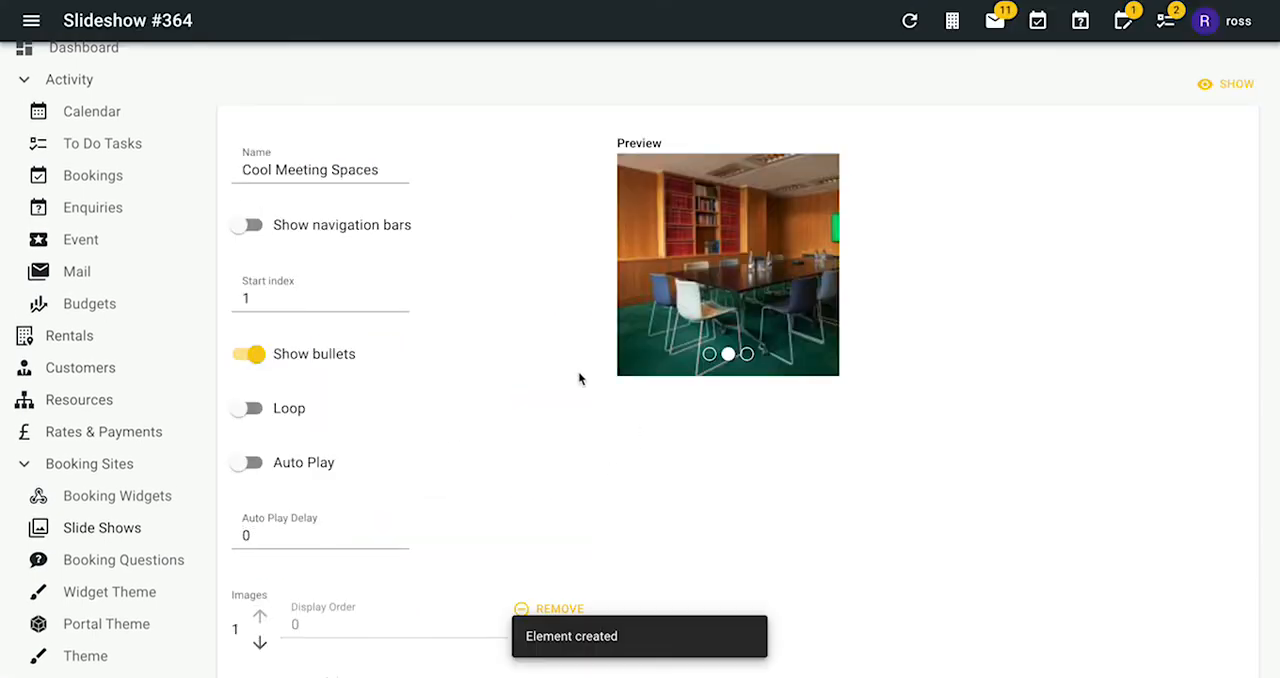
# - Open The Cross Keys from the catalogue's venues and review its details, venue images and email signature
pyautogui.scroll(-3, 152, 378)
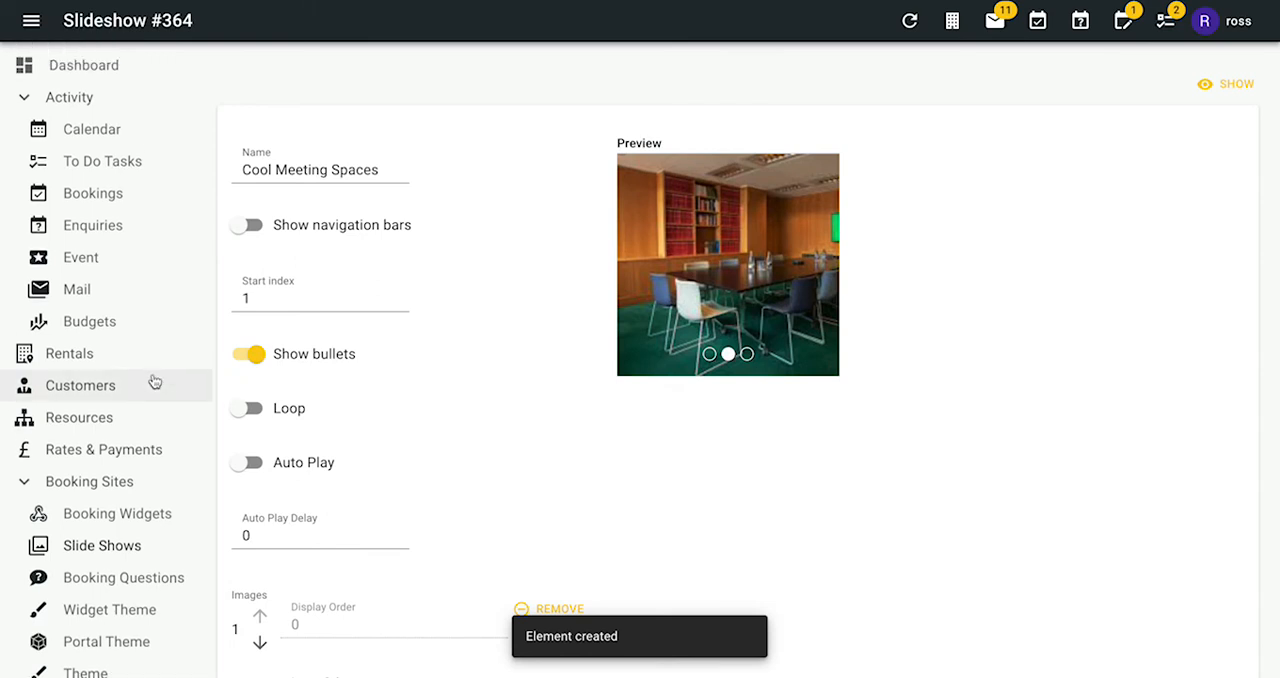
pyautogui.scroll(-1, 150, 369)
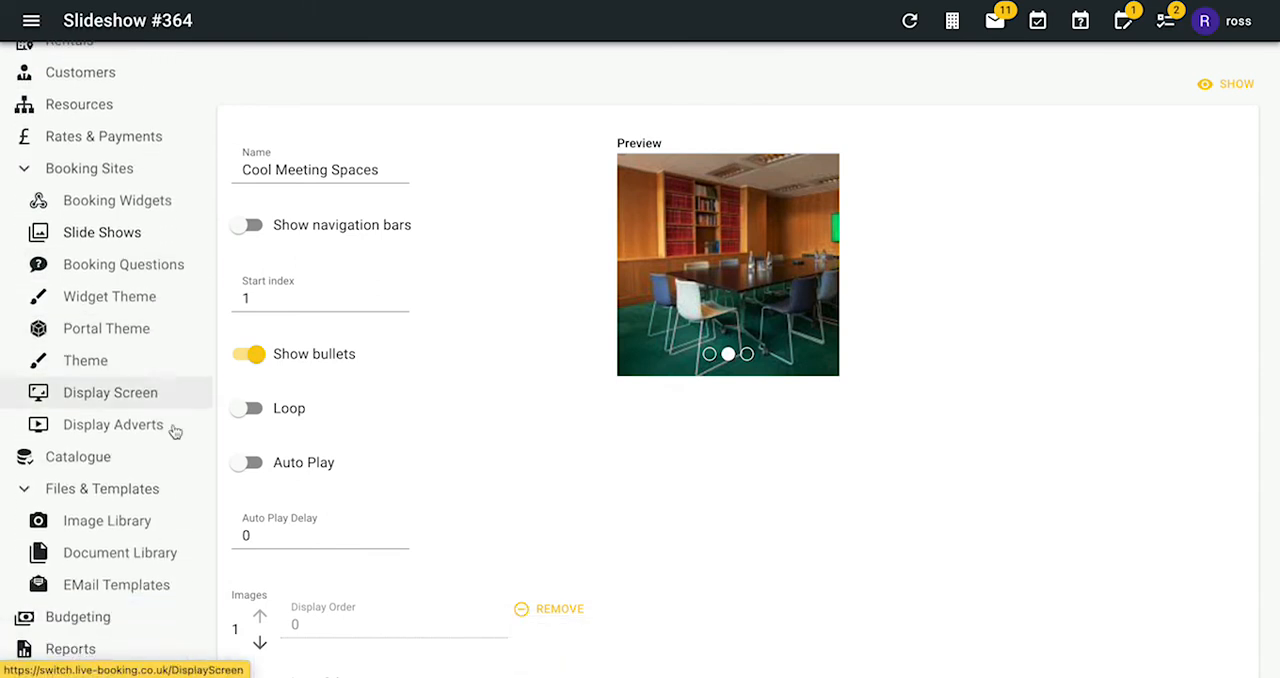
pyautogui.click(25, 460)
pyautogui.click(88, 489)
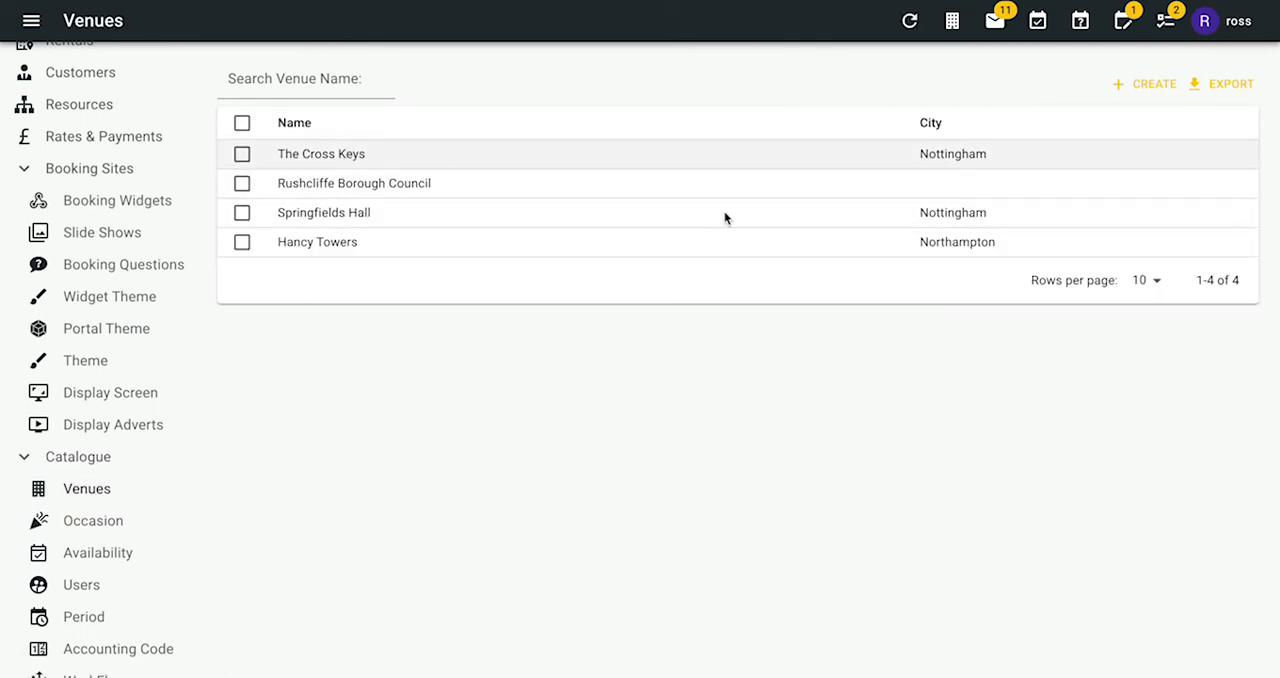
pyautogui.click(724, 154)
pyautogui.scroll(-5, 720, 360)
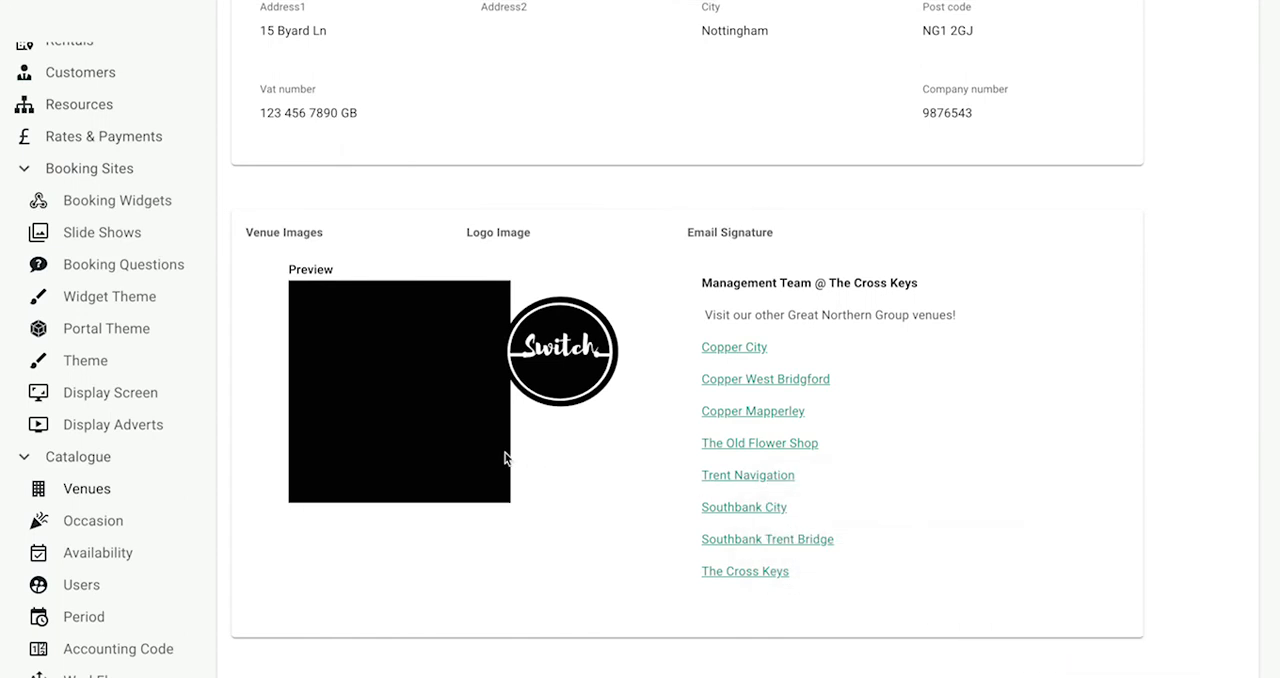
pyautogui.scroll(-2, 360, 340)
pyautogui.scroll(5, 1094, 145)
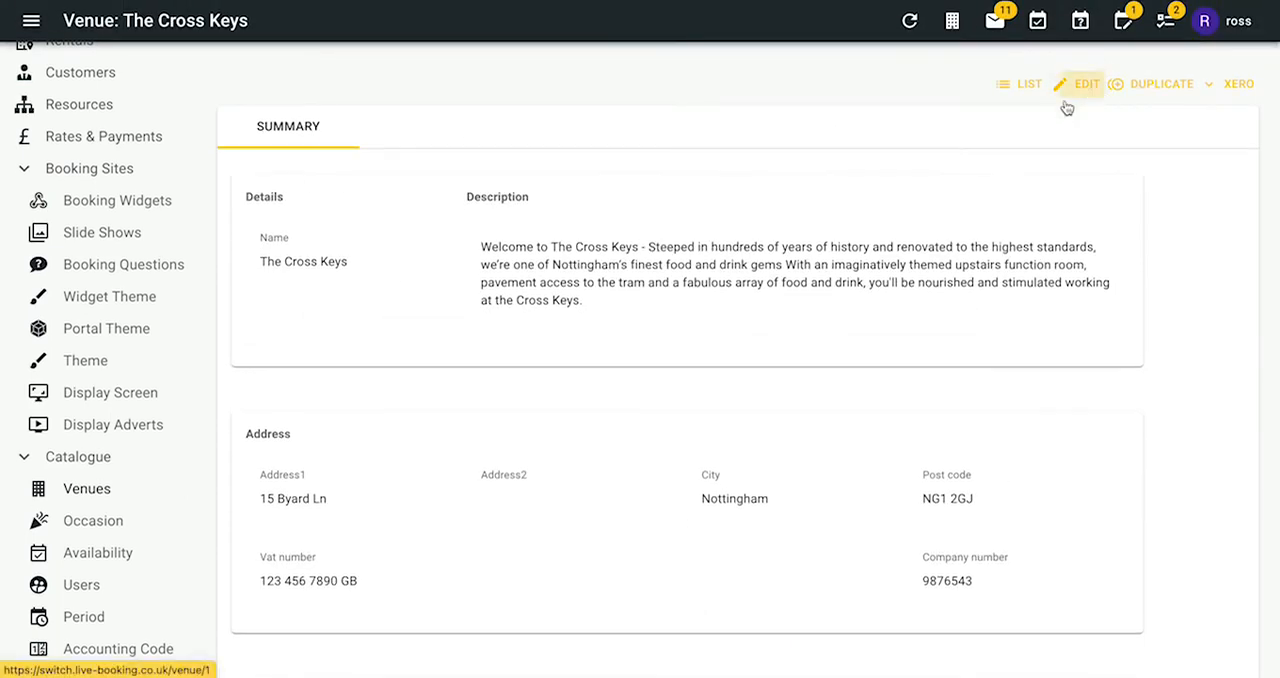
# - Edit The Cross Keys venue and choose Cool Meeting Spaces as its venue image slide show
pyautogui.click(1085, 80)
pyautogui.scroll(-5, 578, 372)
pyautogui.click(398, 270)
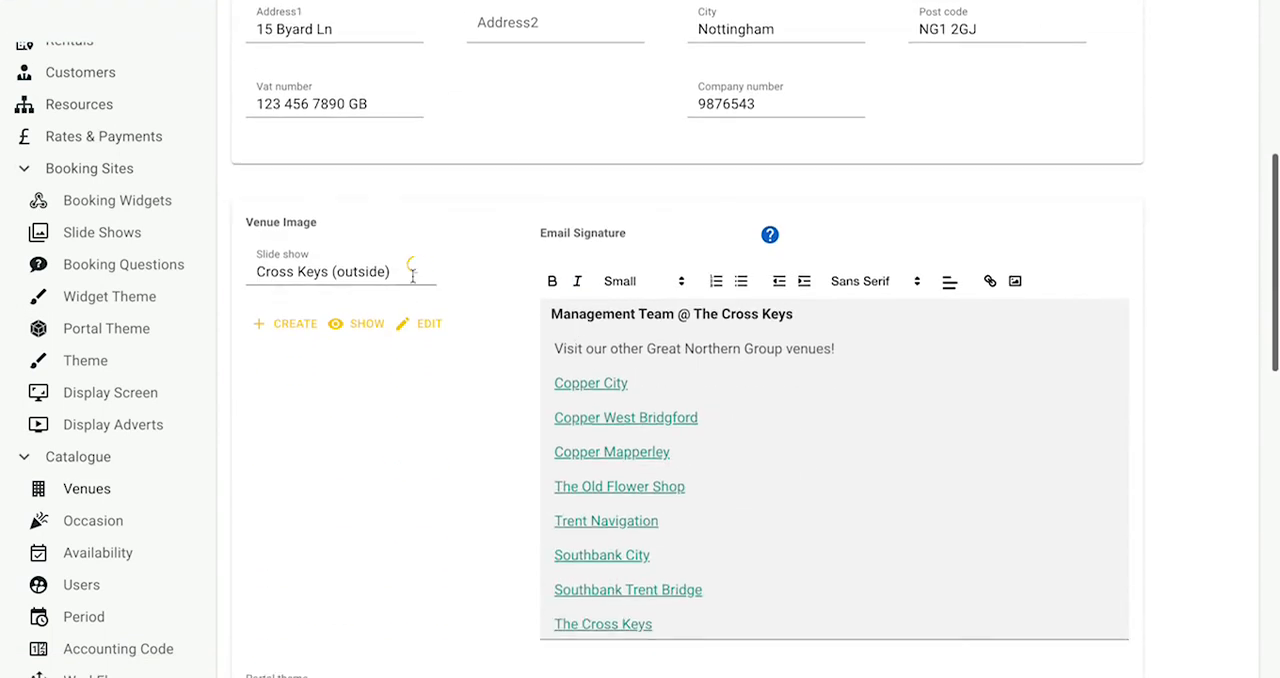
pyautogui.scroll(-4, 380, 406)
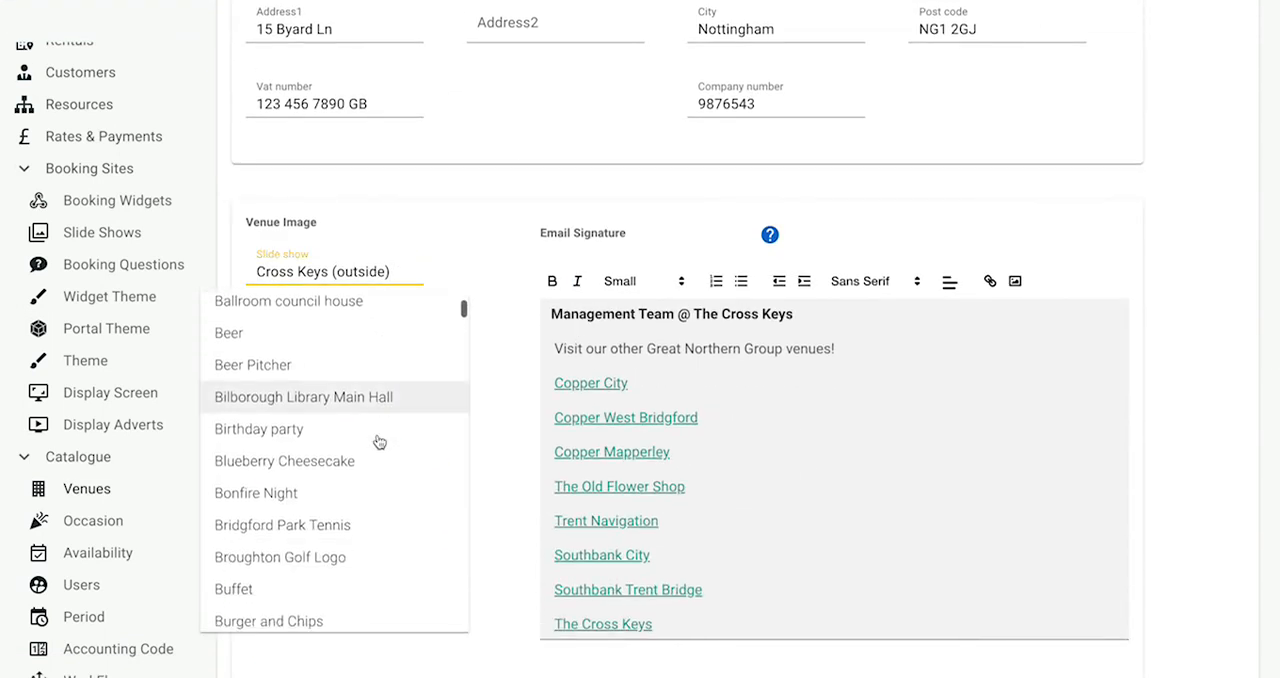
pyautogui.scroll(-5, 379, 441)
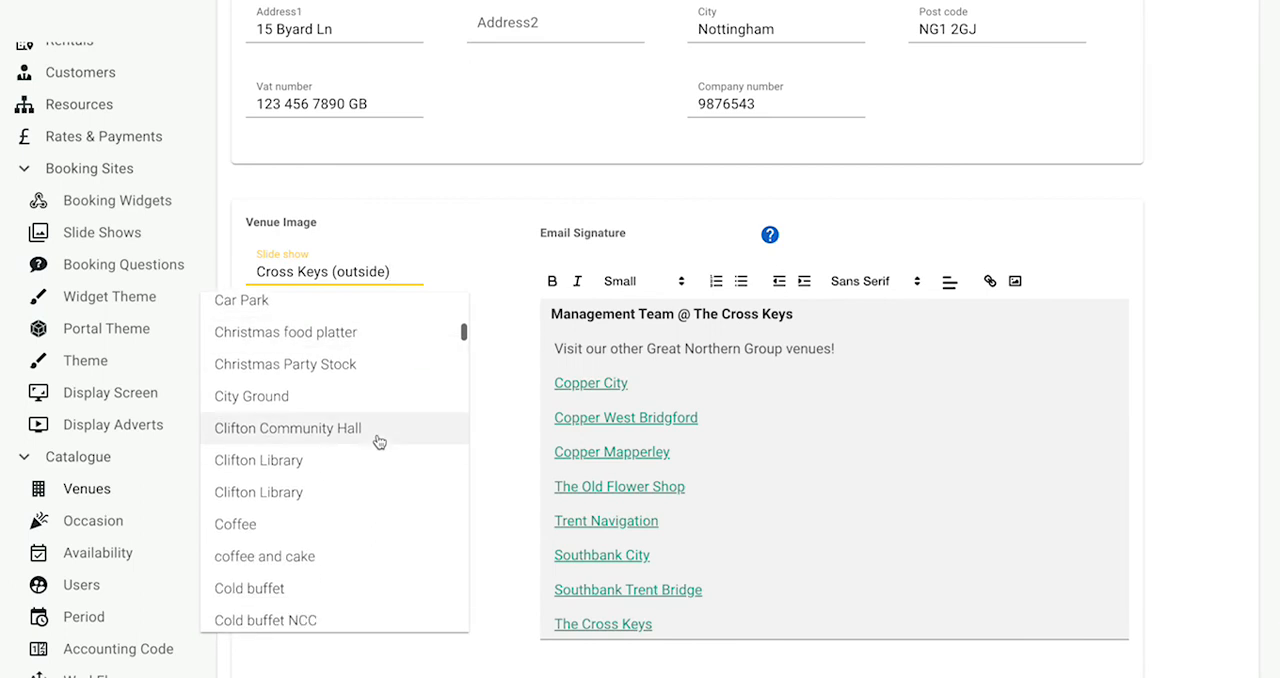
pyautogui.scroll(-5, 379, 441)
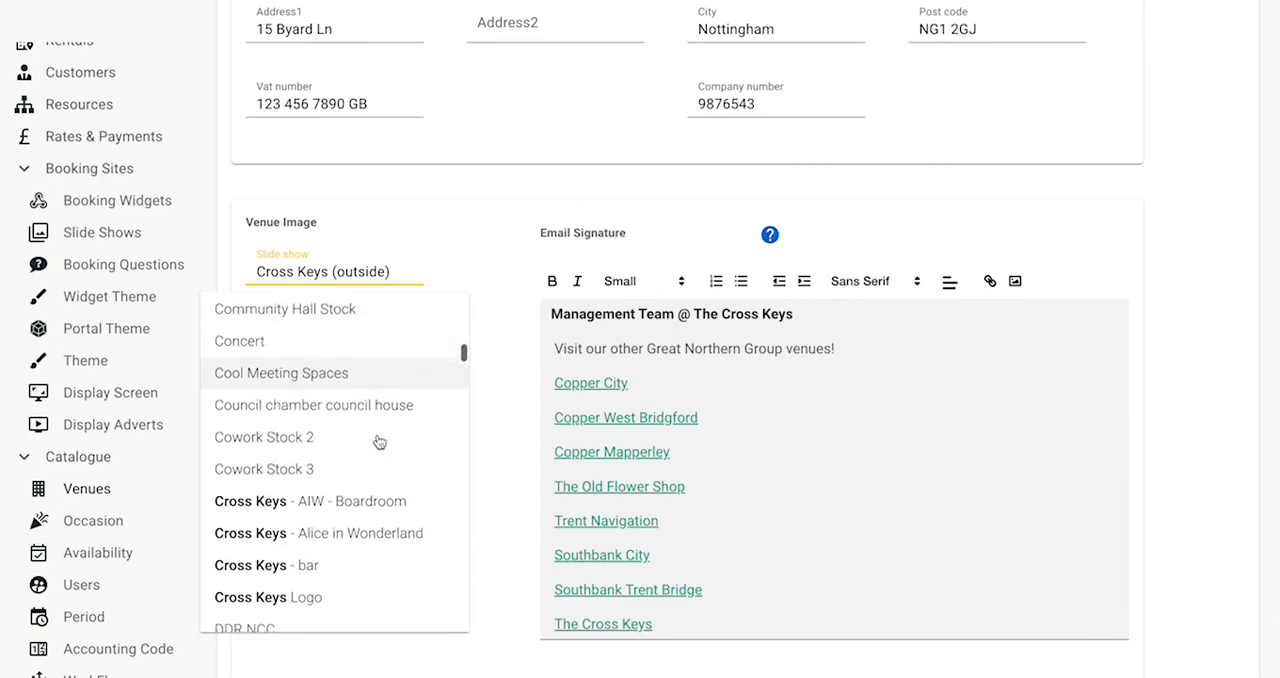
pyautogui.scroll(4, 380, 442)
pyautogui.click(338, 428)
pyautogui.scroll(5, 449, 370)
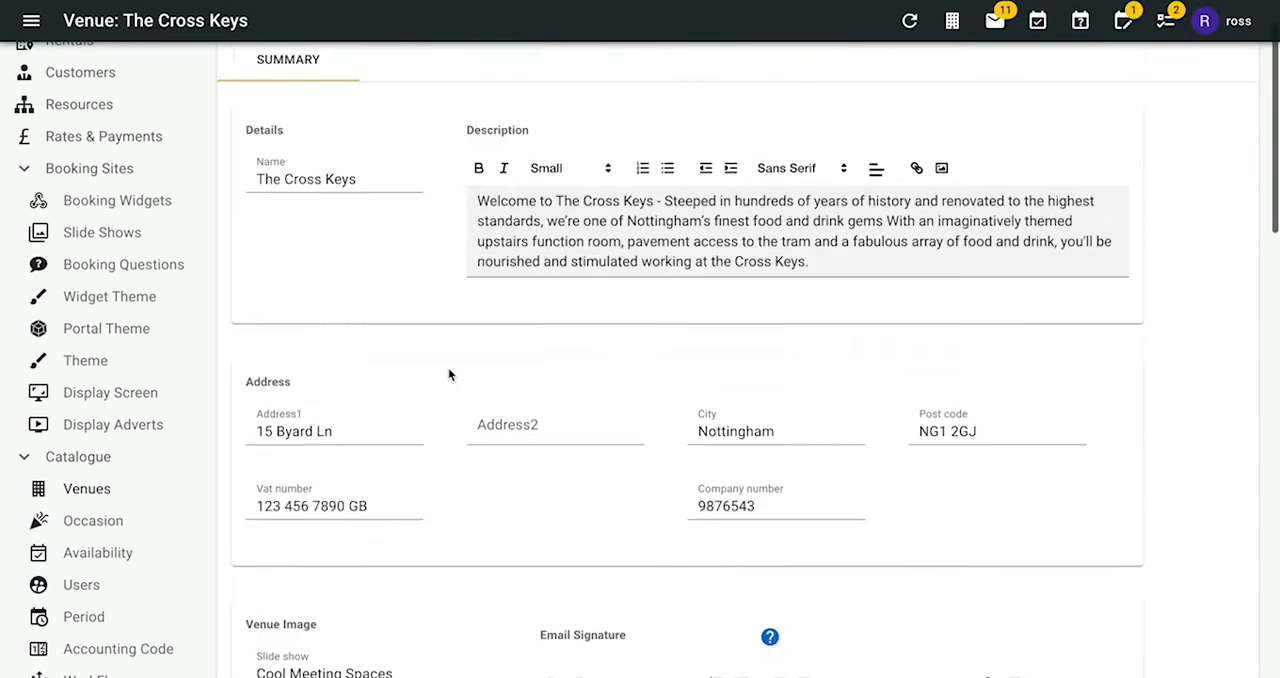
# - Open an occasion from the catalogue for editing and browse the slide shows available for its images
pyautogui.click(95, 520)
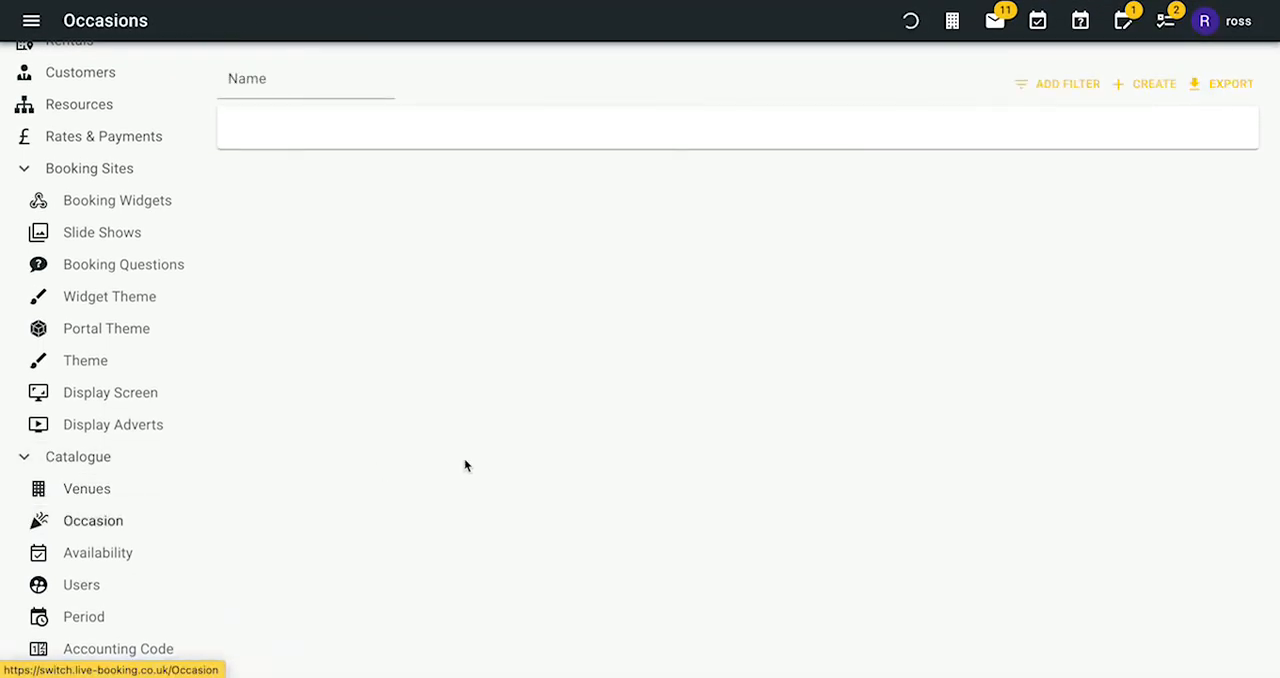
pyautogui.click(382, 344)
pyautogui.click(1236, 84)
pyautogui.scroll(-3, 661, 290)
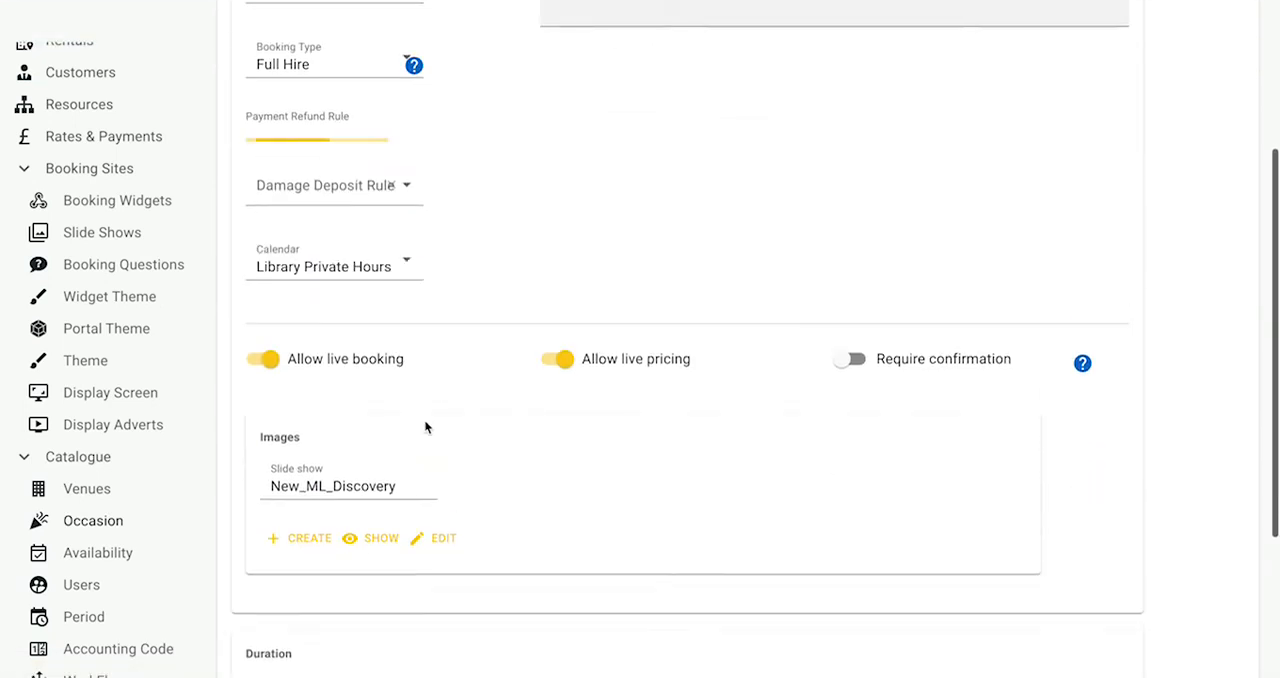
pyautogui.click(396, 509)
pyautogui.scroll(-5, 314, 346)
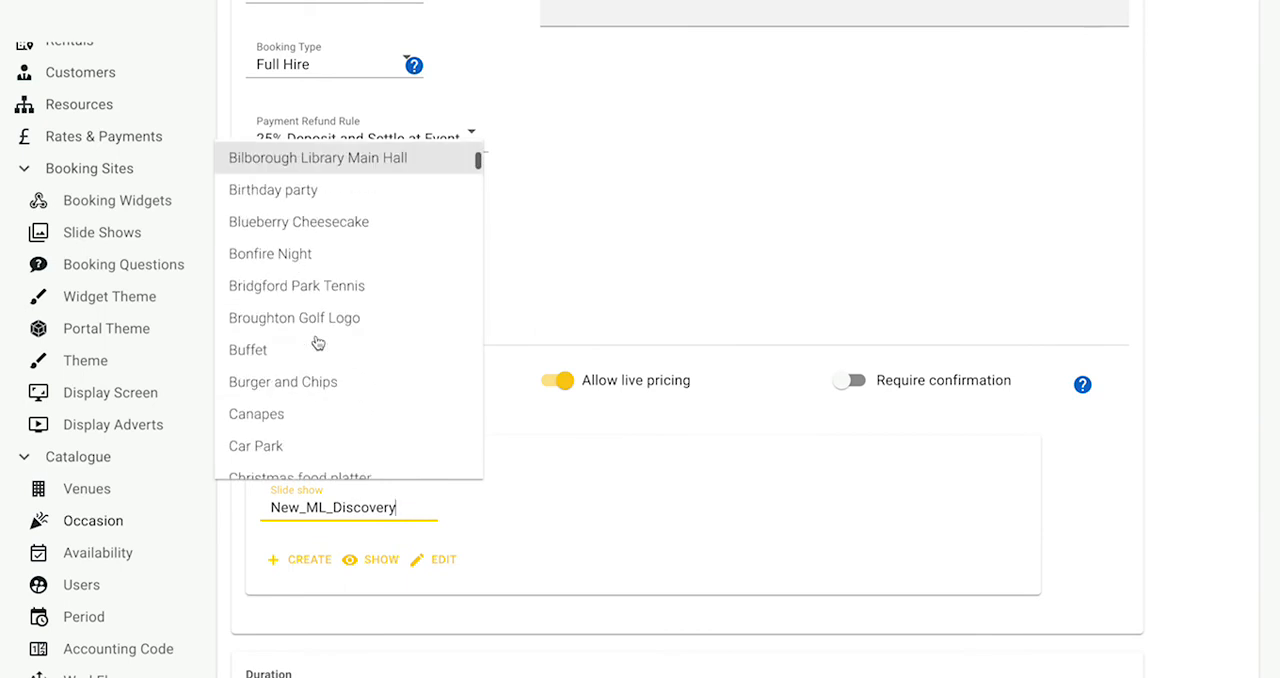
pyautogui.scroll(-5, 316, 343)
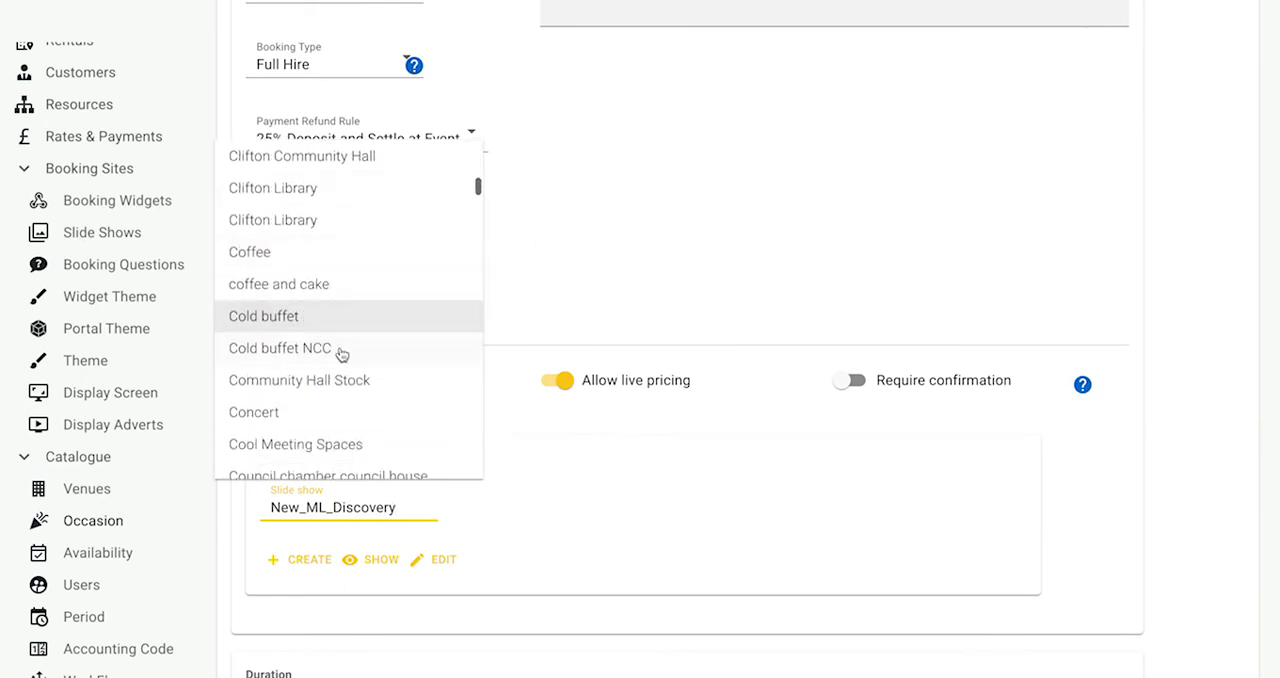
pyautogui.scroll(-1, 160, 490)
pyautogui.scroll(2, 125, 360)
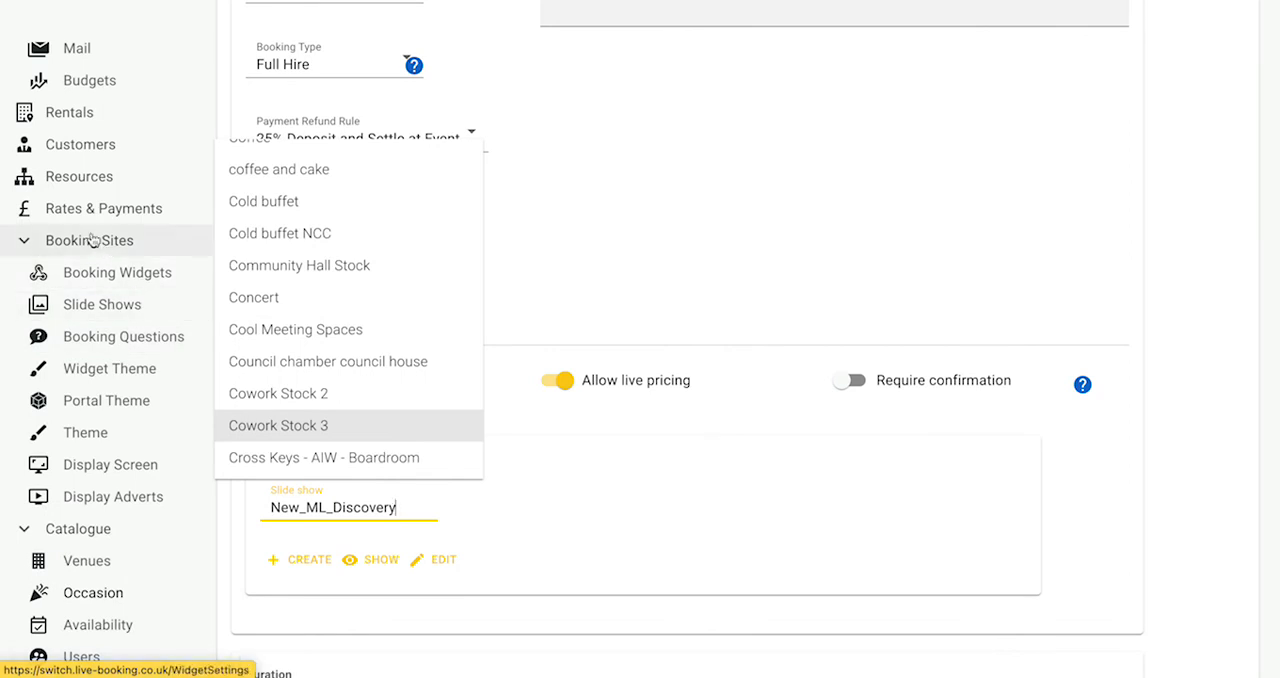
# - Open the Muirhead Suite room of Springfields Hall for editing and look through its settings
pyautogui.click(88, 178)
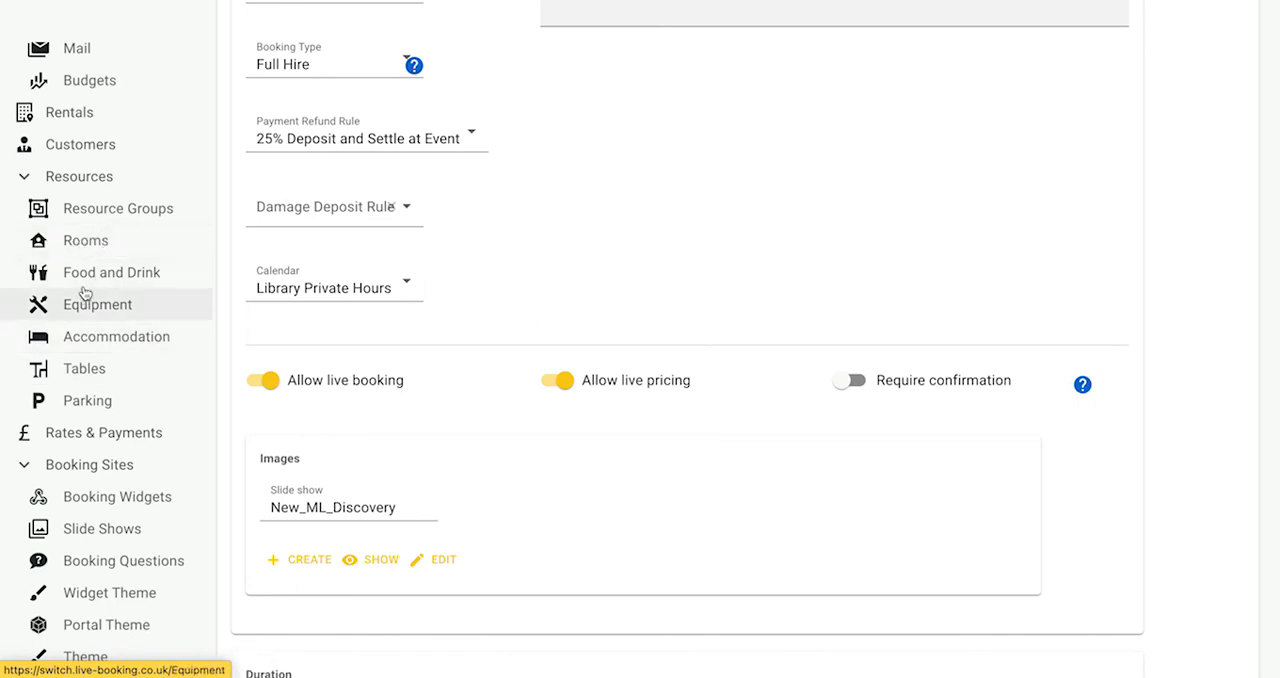
pyautogui.click(88, 242)
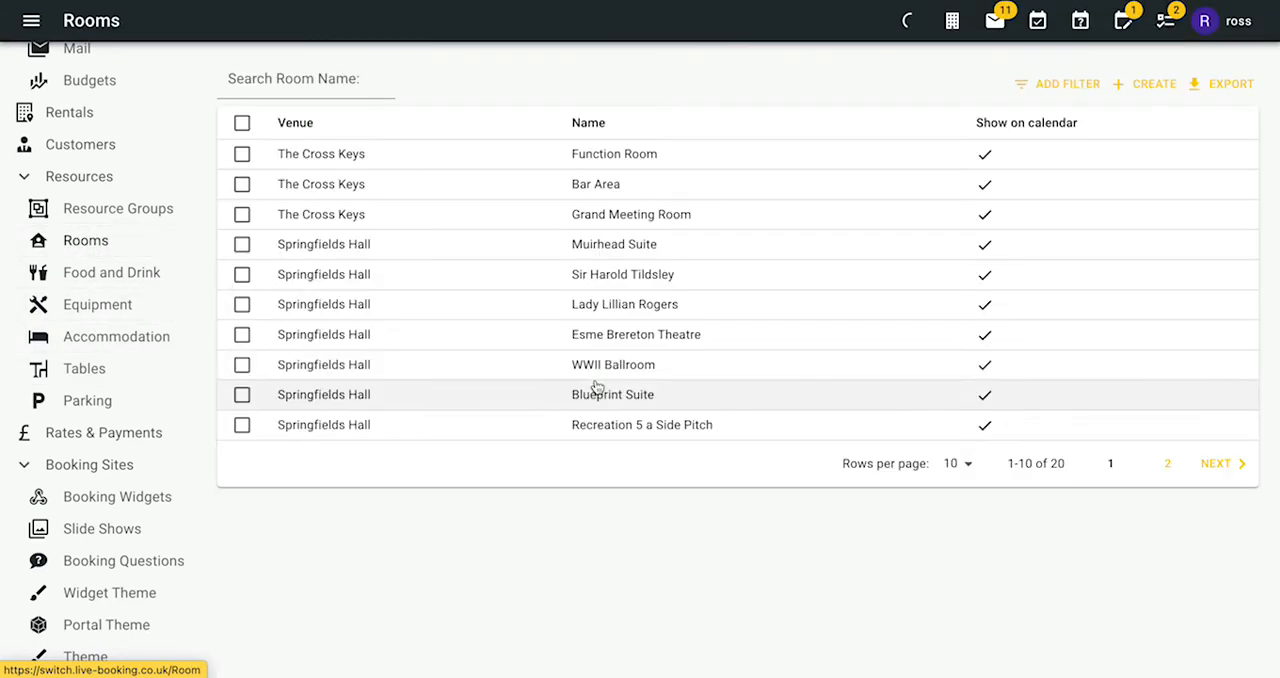
pyautogui.click(633, 247)
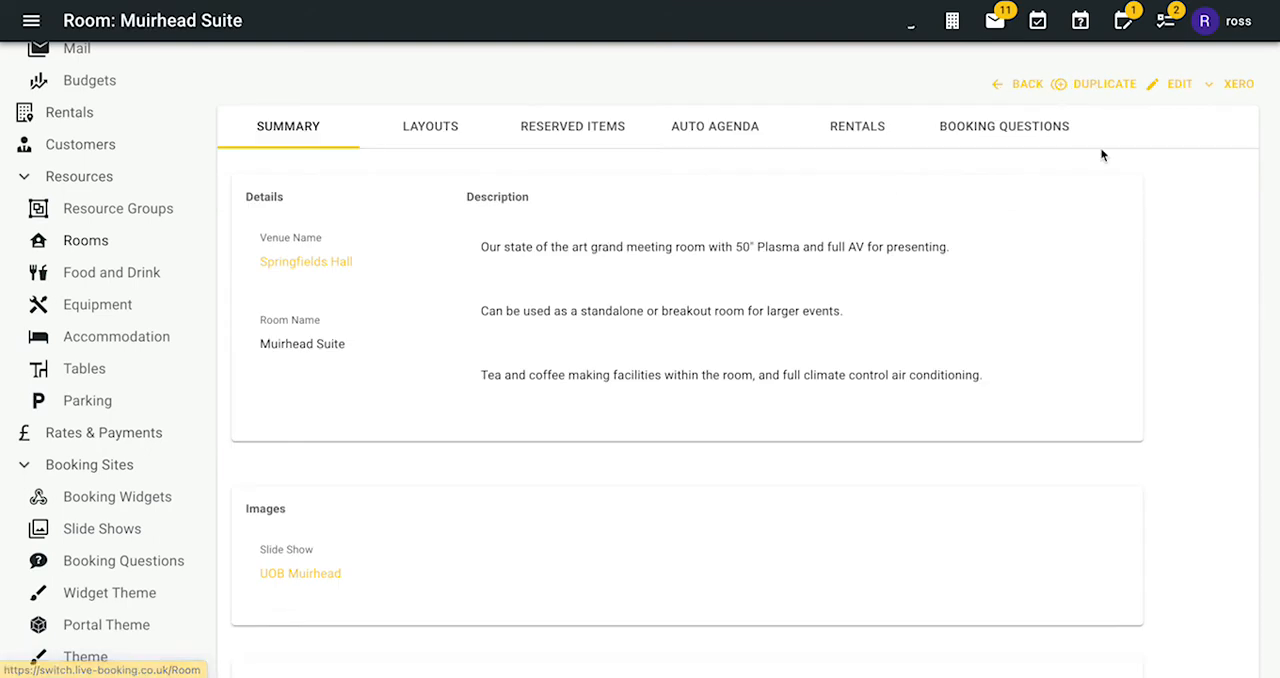
pyautogui.click(1170, 88)
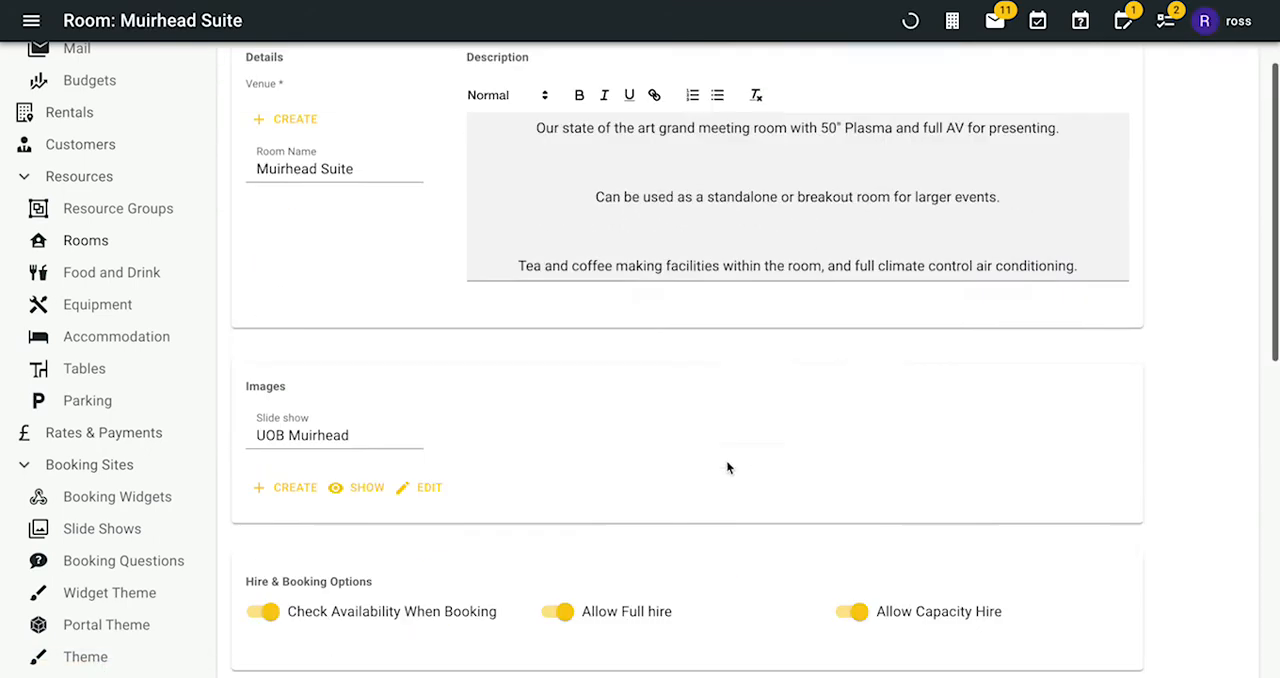
pyautogui.scroll(-8, 726, 459)
pyautogui.scroll(-1, 726, 459)
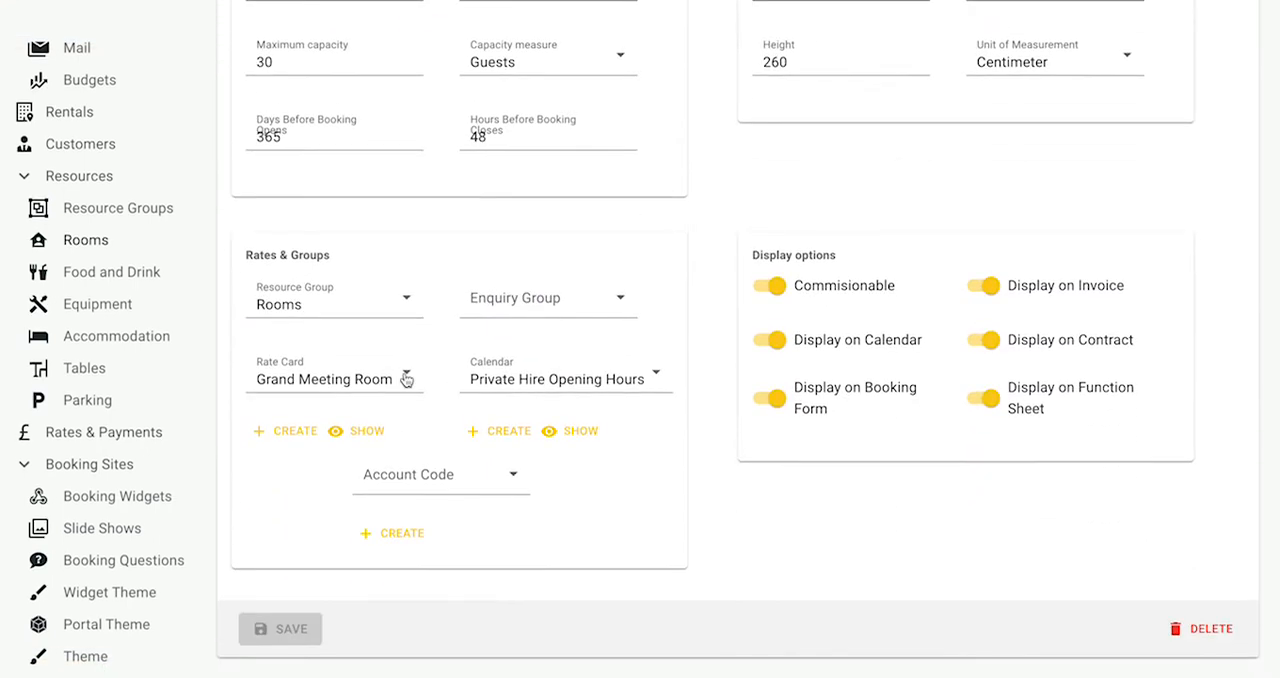
pyautogui.scroll(2, 398, 318)
pyautogui.scroll(5, 398, 318)
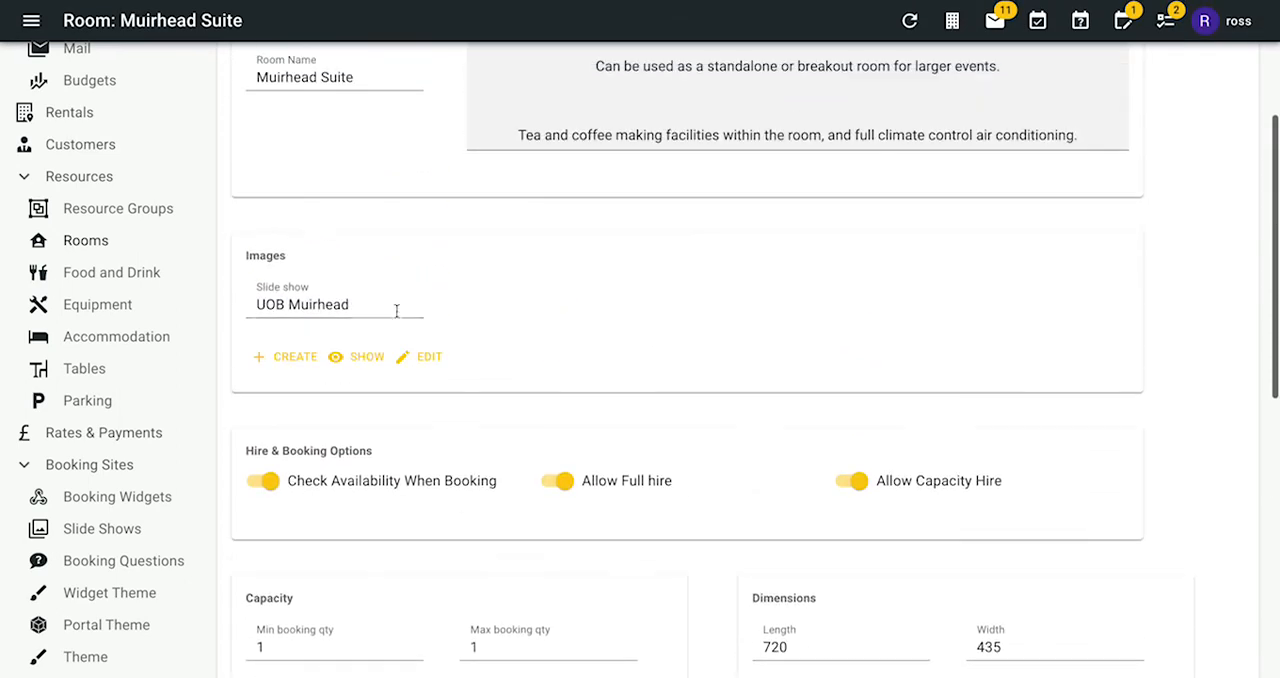
# - Search for "cool" in the Muirhead Suite's slide shows, choose Cool Meeting Spaces and save the room
pyautogui.click(355, 304)
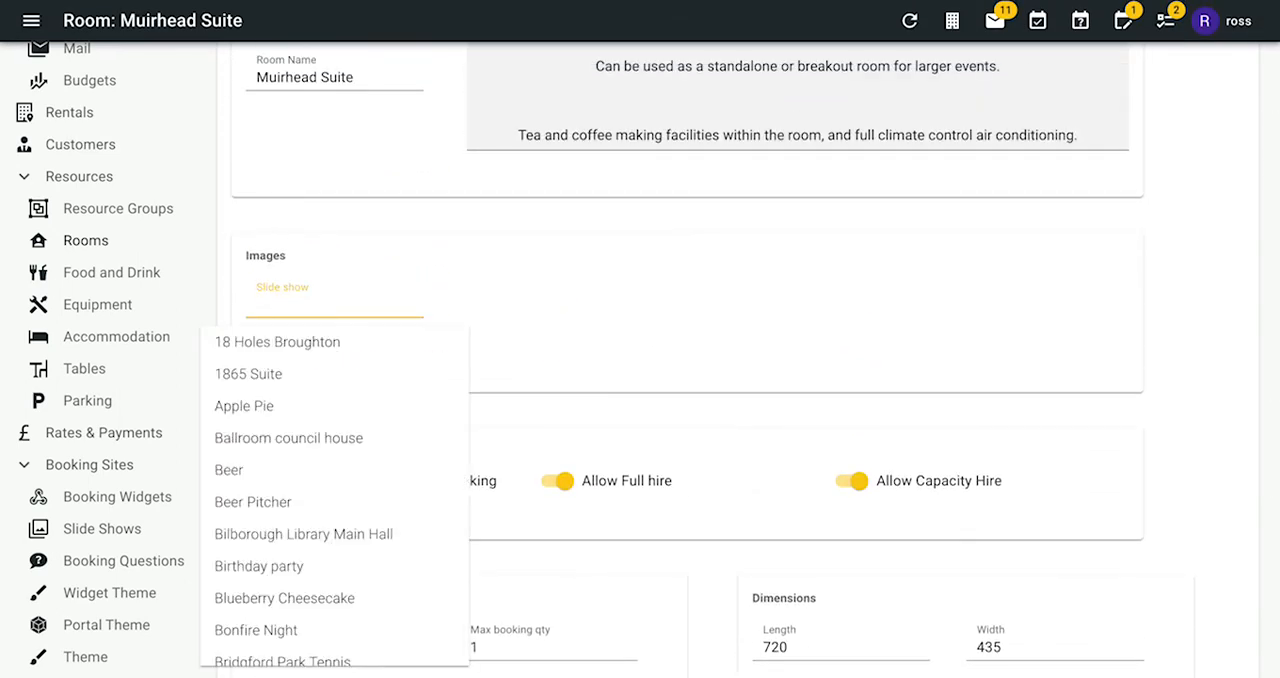
pyautogui.write('cool')
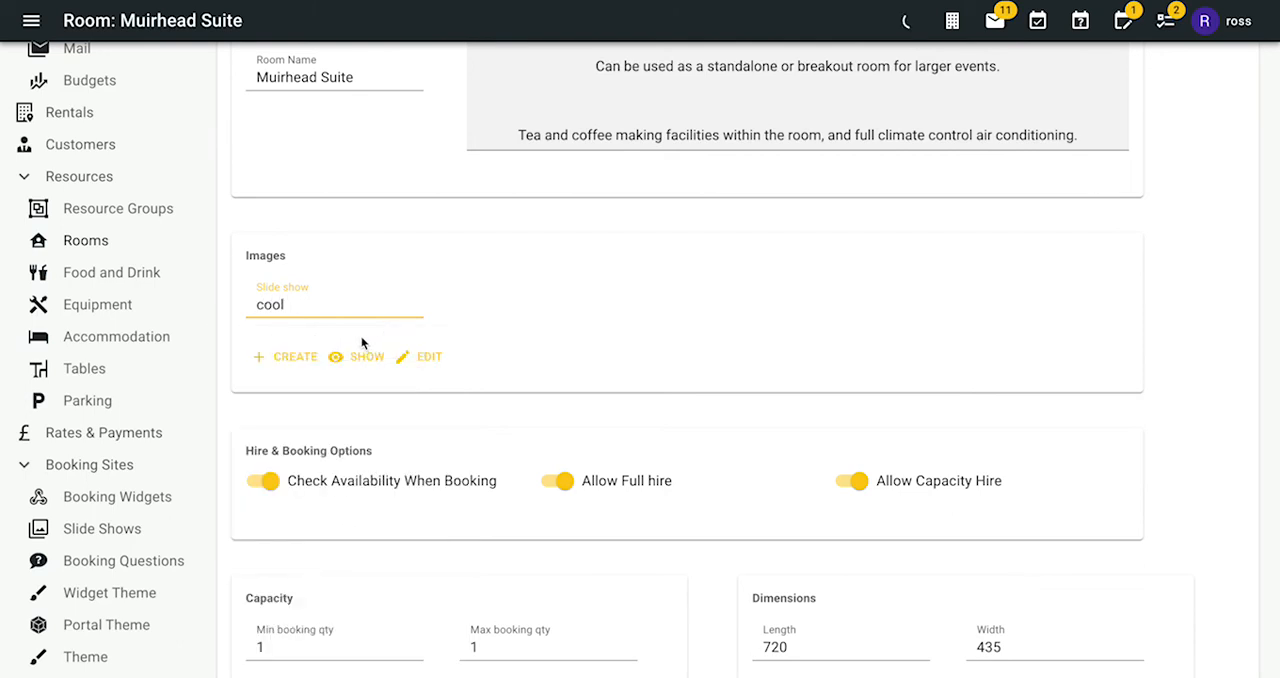
pyautogui.click(334, 338)
pyautogui.scroll(-6, 323, 608)
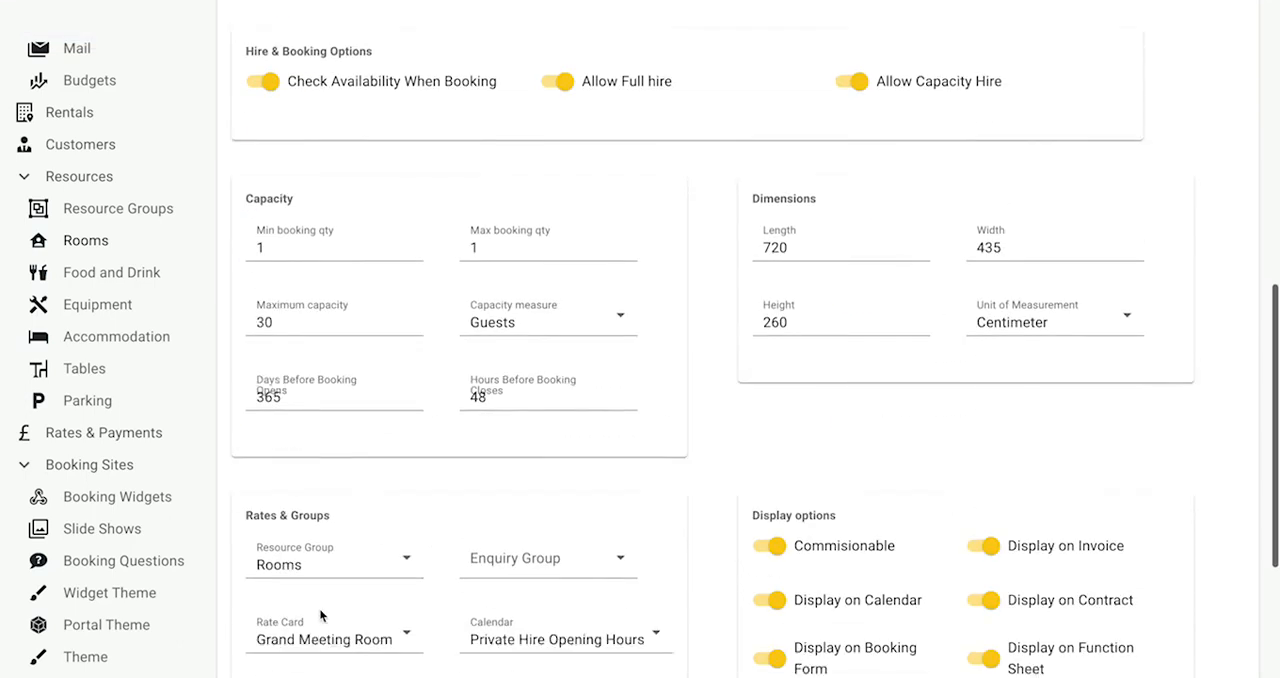
pyautogui.click(305, 626)
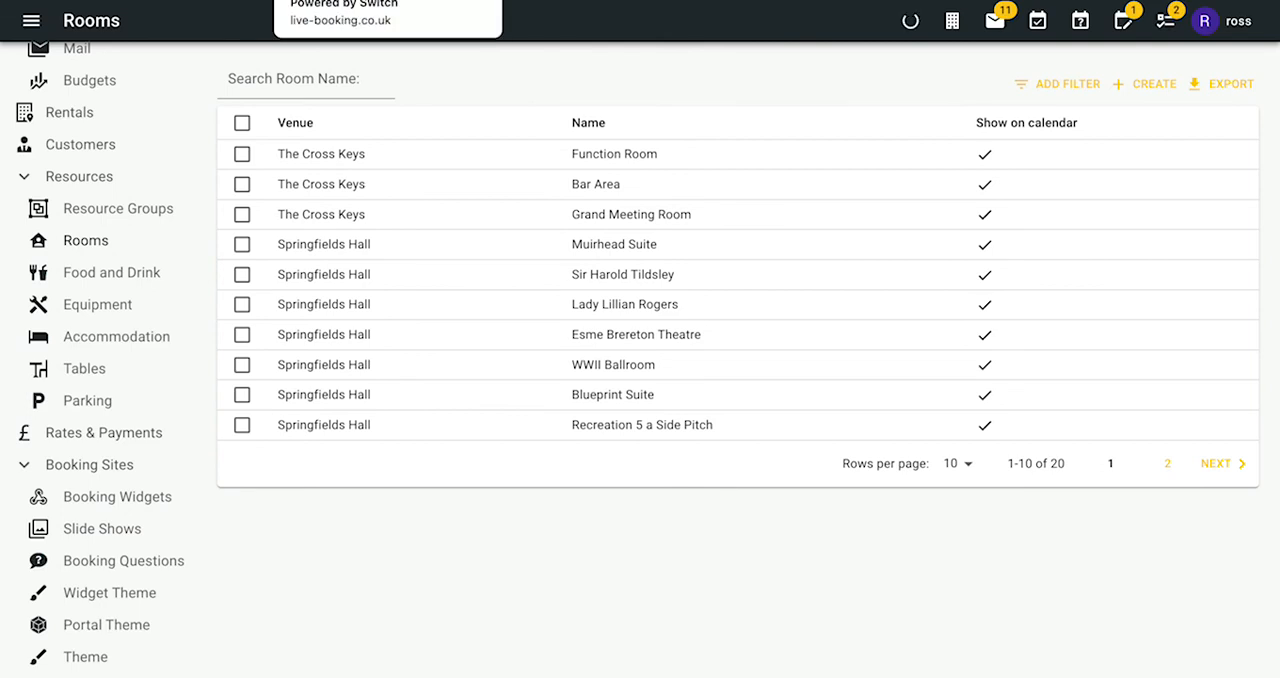
# - Switch to the live booking site and reload its booking type page
pyautogui.click(412, 1)
pyautogui.scroll(5, 380, 230)
pyautogui.press('super+r')
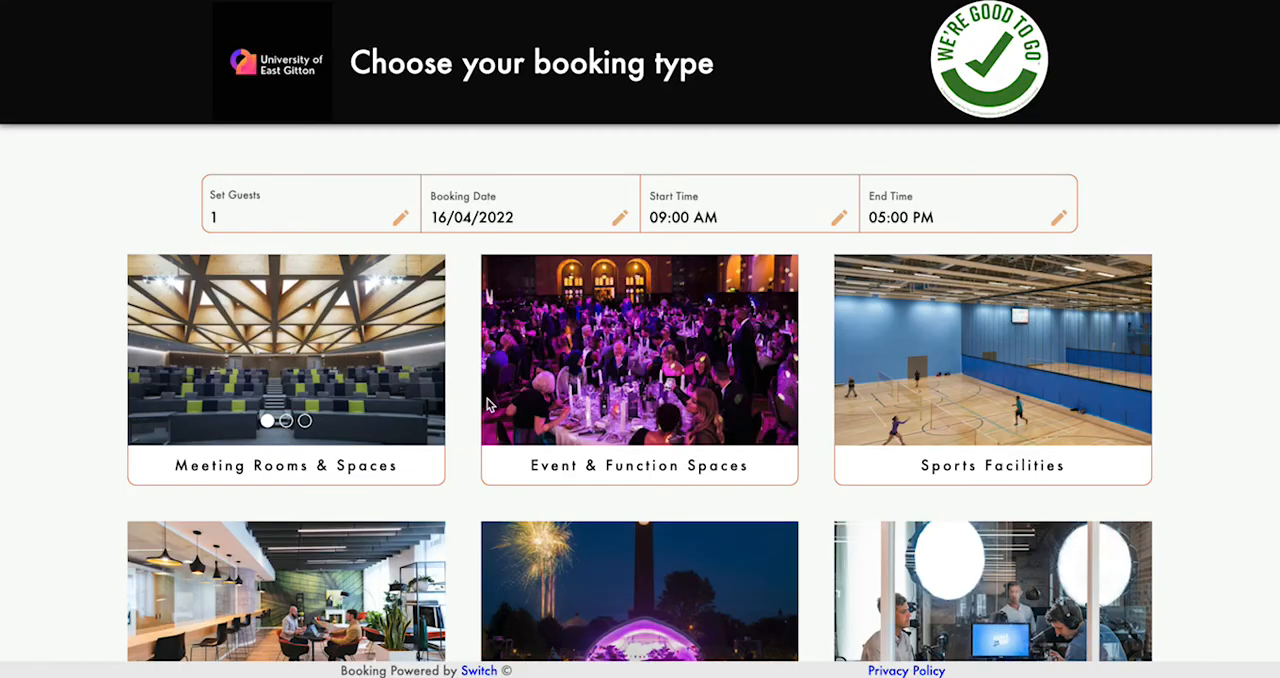
# - Open the Meeting Rooms & Spaces booking type to list its rooms
pyautogui.click(483, 406)
pyautogui.click(627, 495)
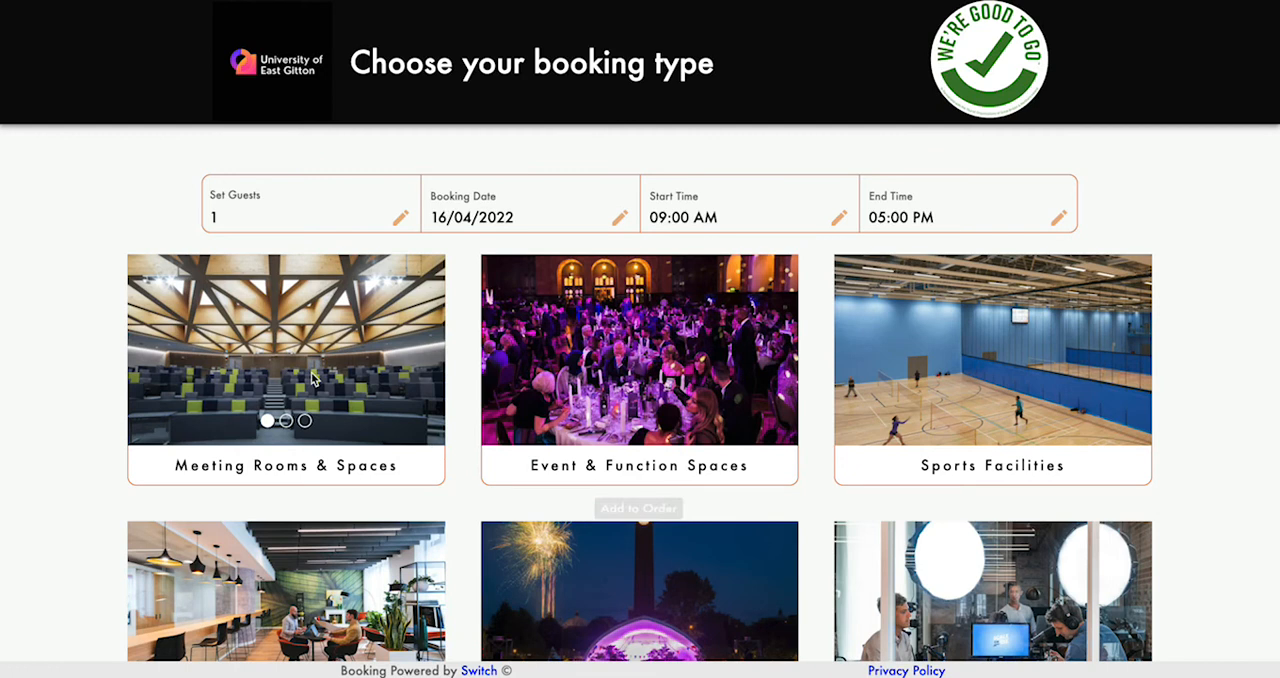
pyautogui.click(290, 508)
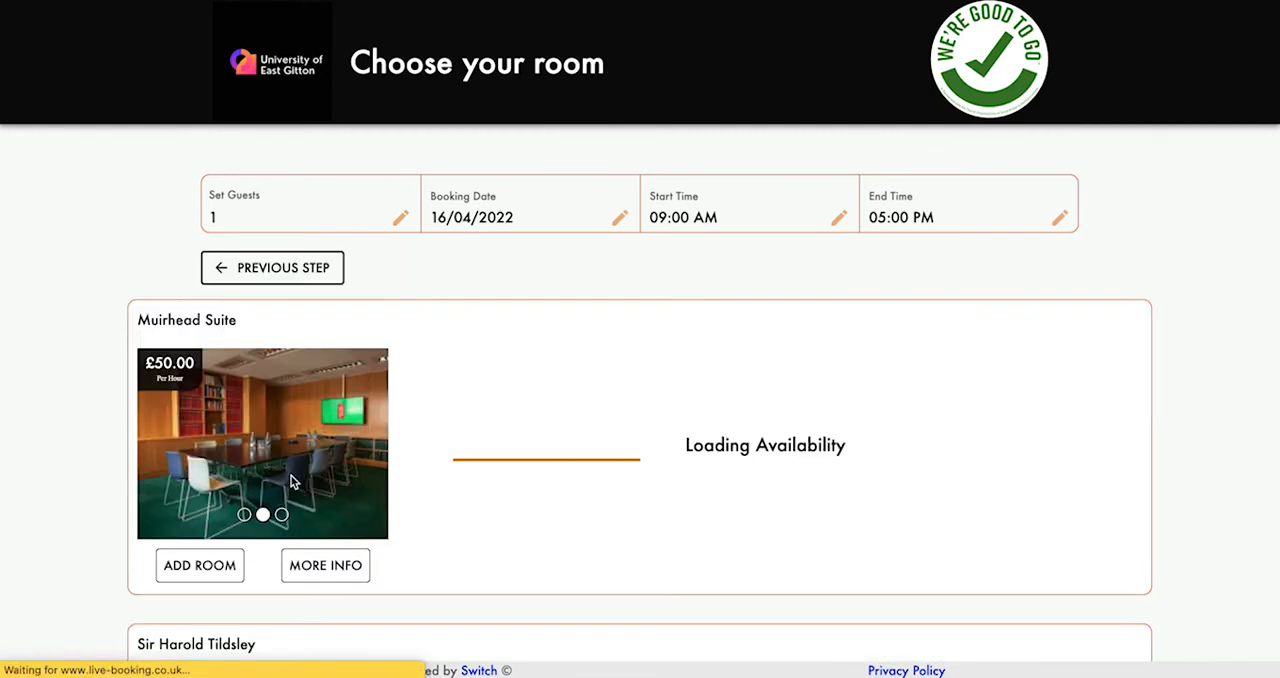
# - Flip through the slideshow images shown for the Muirhead Suite on the room selection page
pyautogui.click(245, 516)
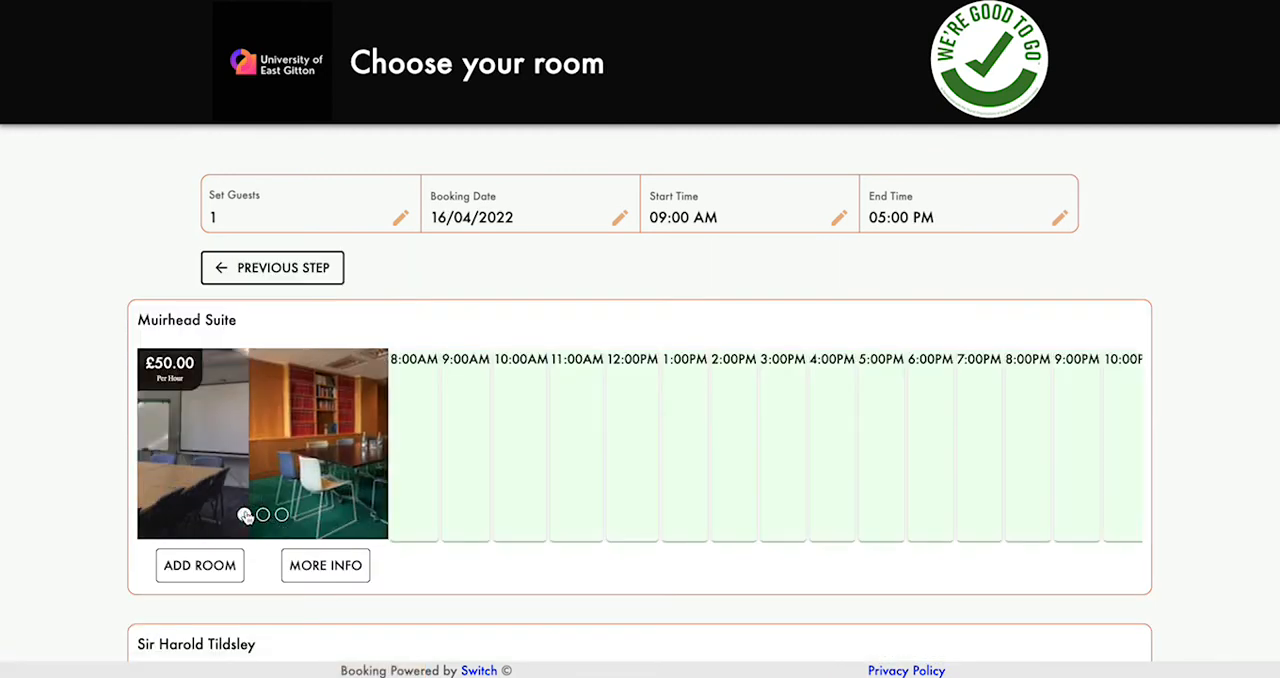
pyautogui.click(262, 515)
pyautogui.click(282, 515)
pyautogui.click(245, 515)
pyautogui.click(263, 515)
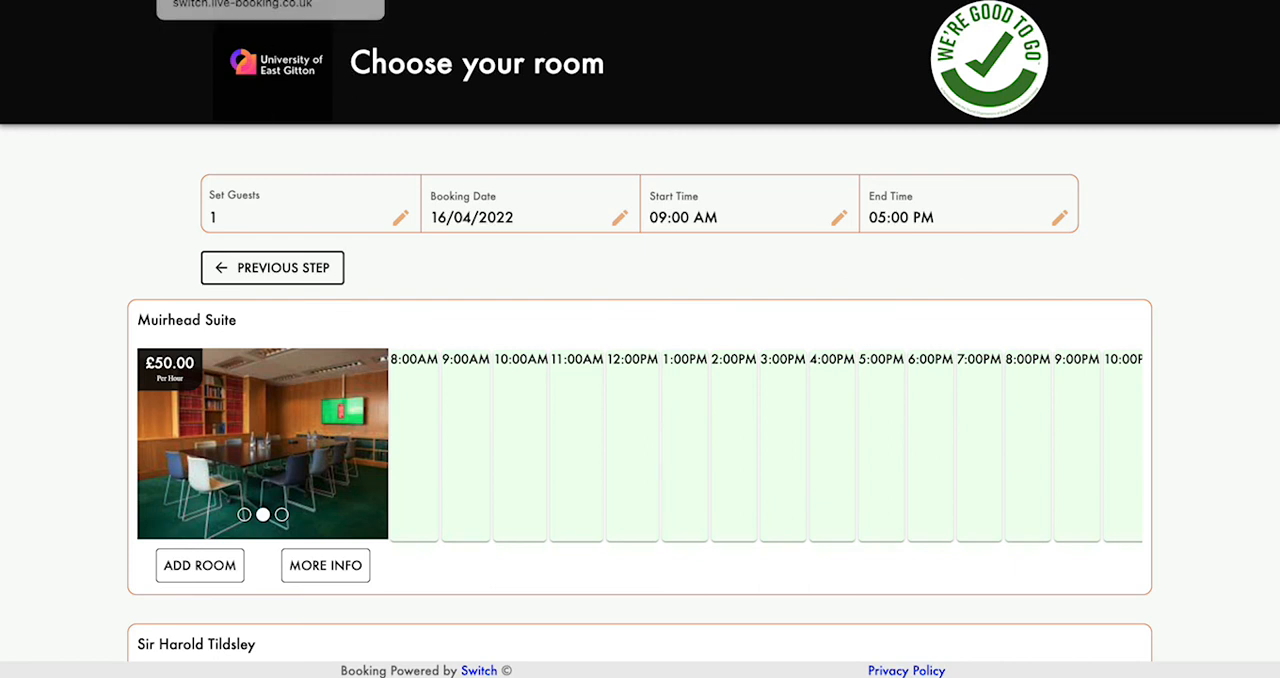
# - Switch back to the admin site and open the Sir Harold Tildsley room to review its summary, description and slide show
pyautogui.click(240, 1)
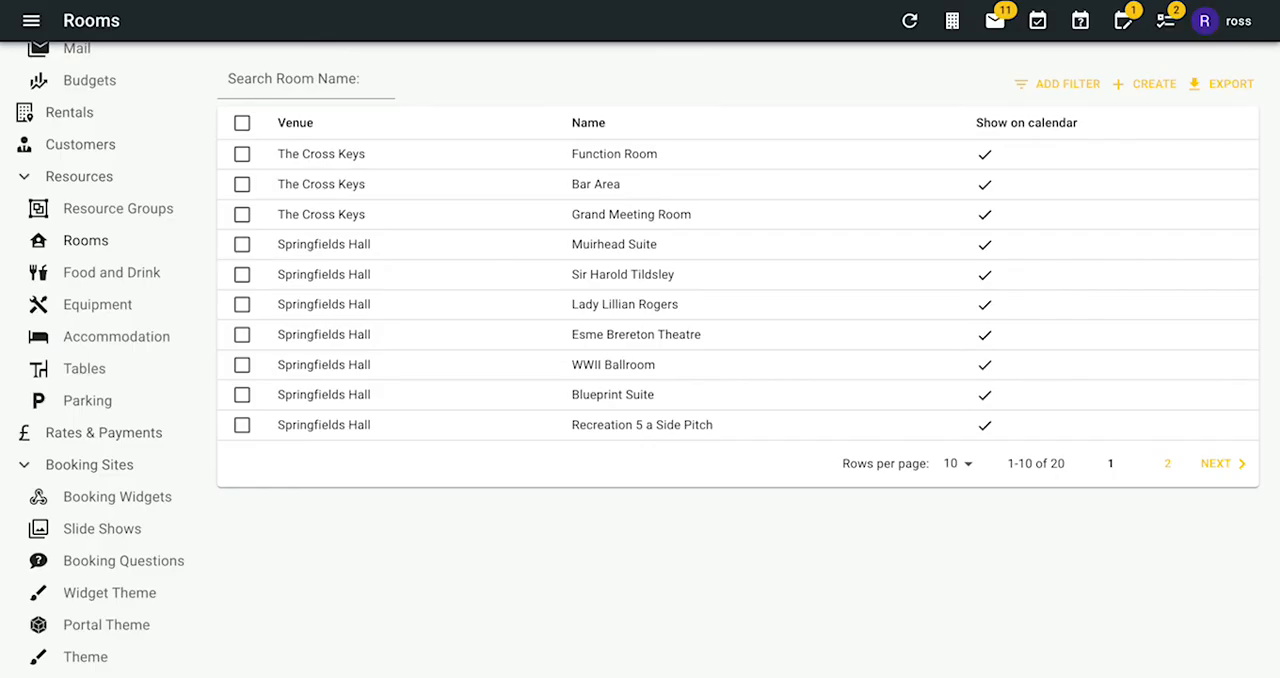
pyautogui.scroll(-2, 197, 403)
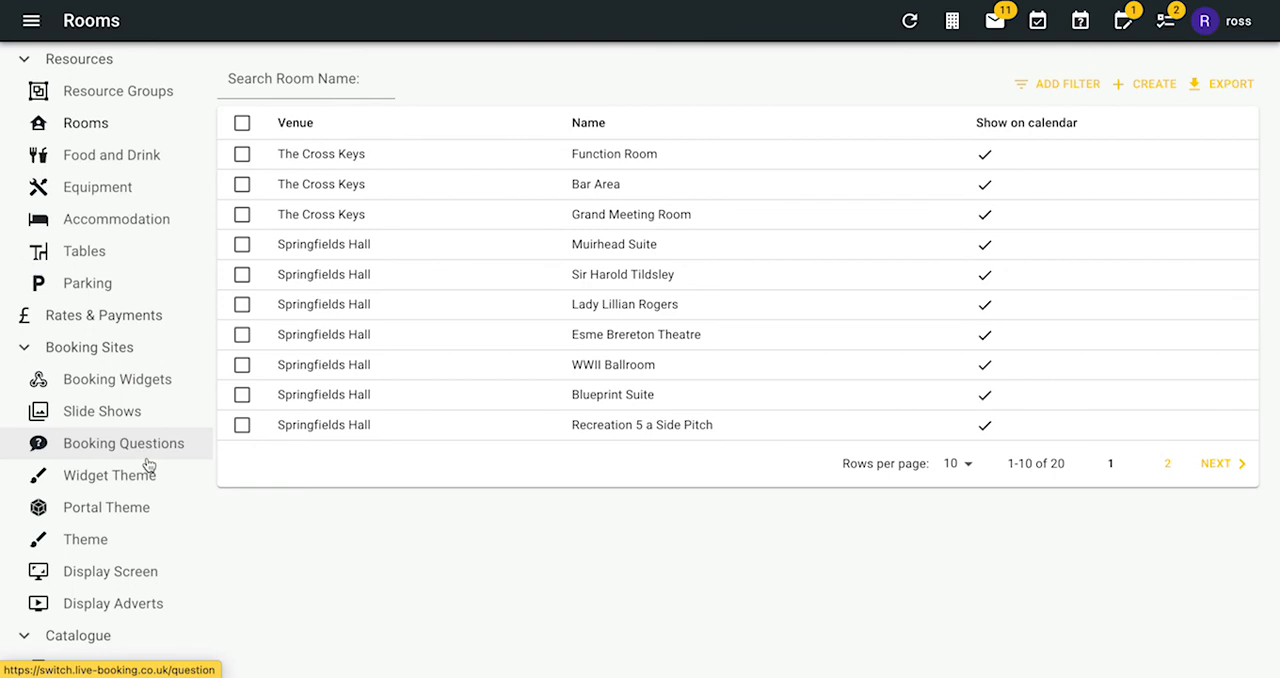
pyautogui.scroll(1, 146, 346)
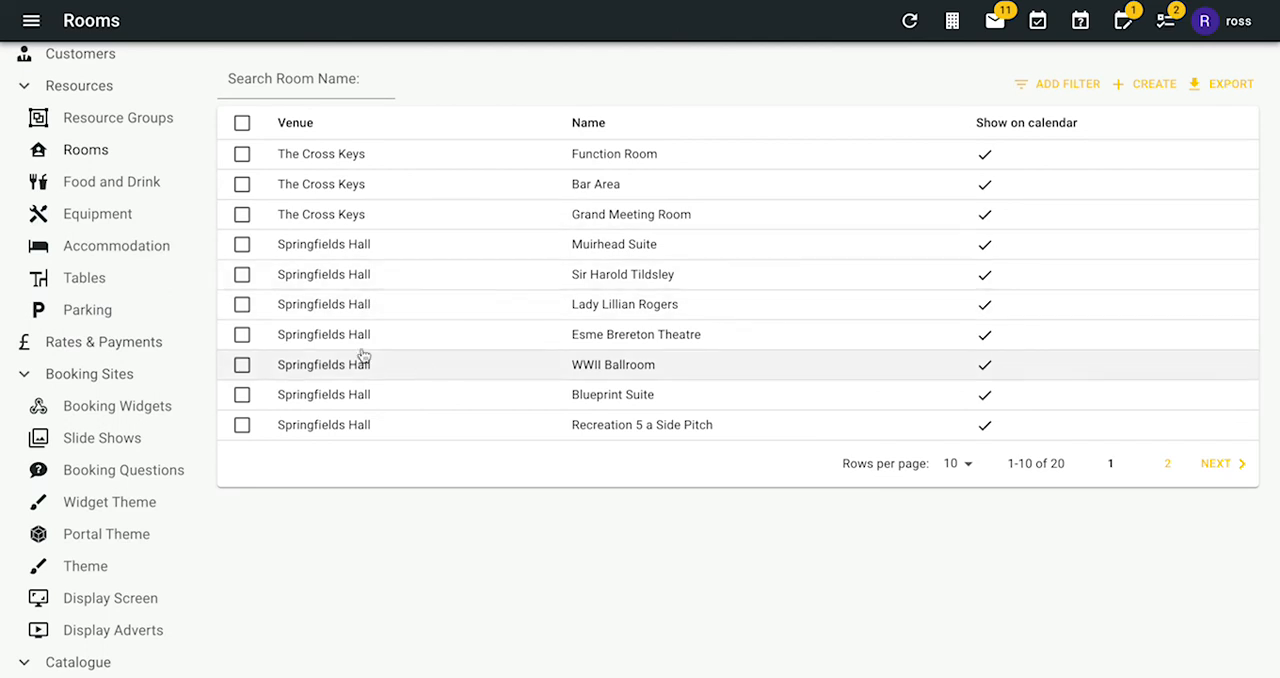
pyautogui.click(463, 274)
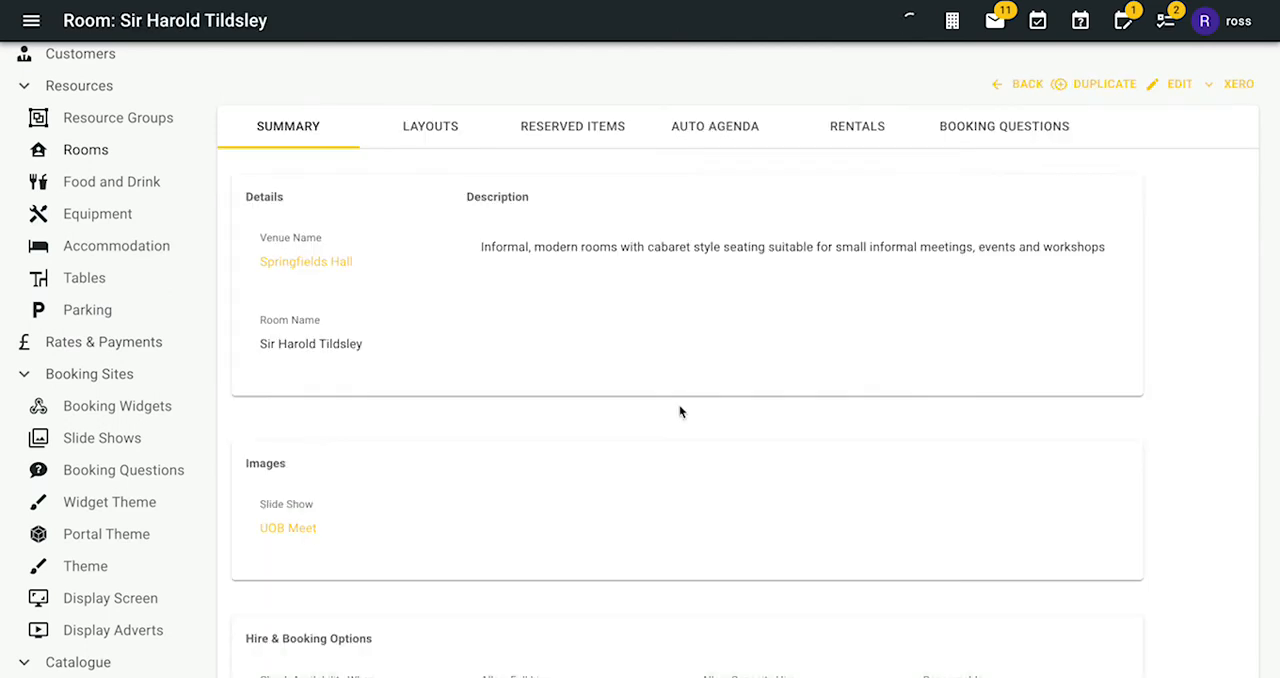
pyautogui.scroll(-1, 563, 366)
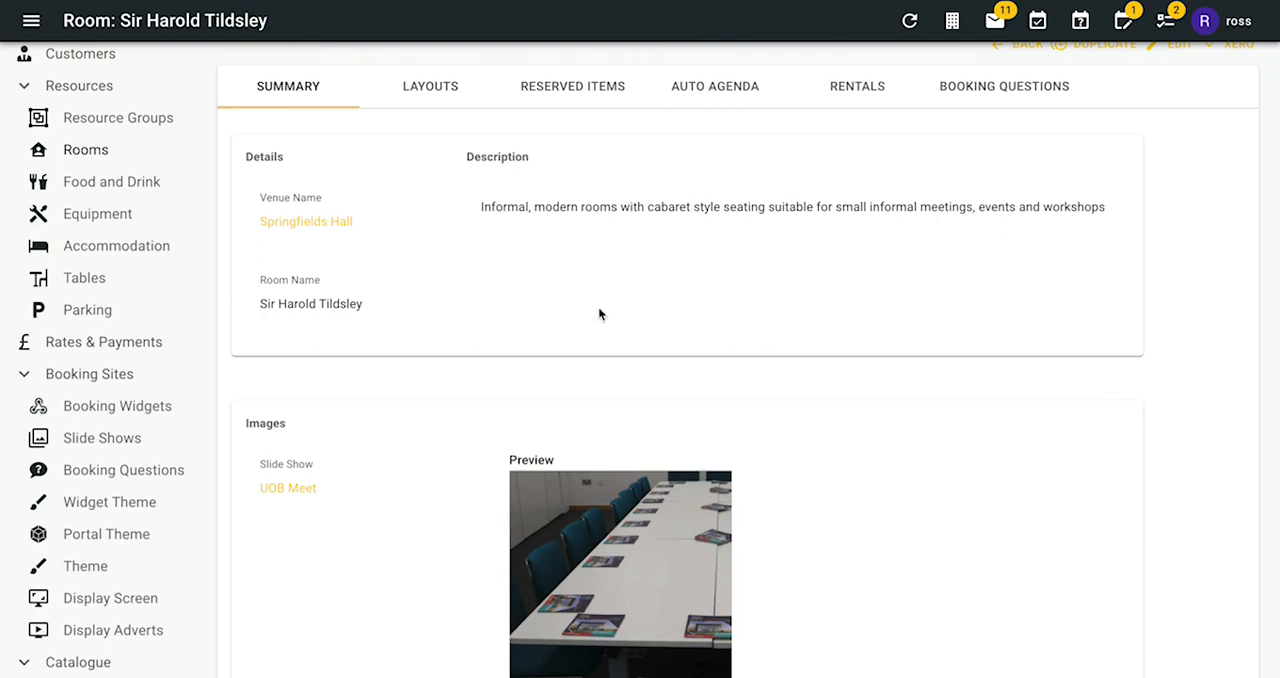
pyautogui.scroll(-2, 106, 445)
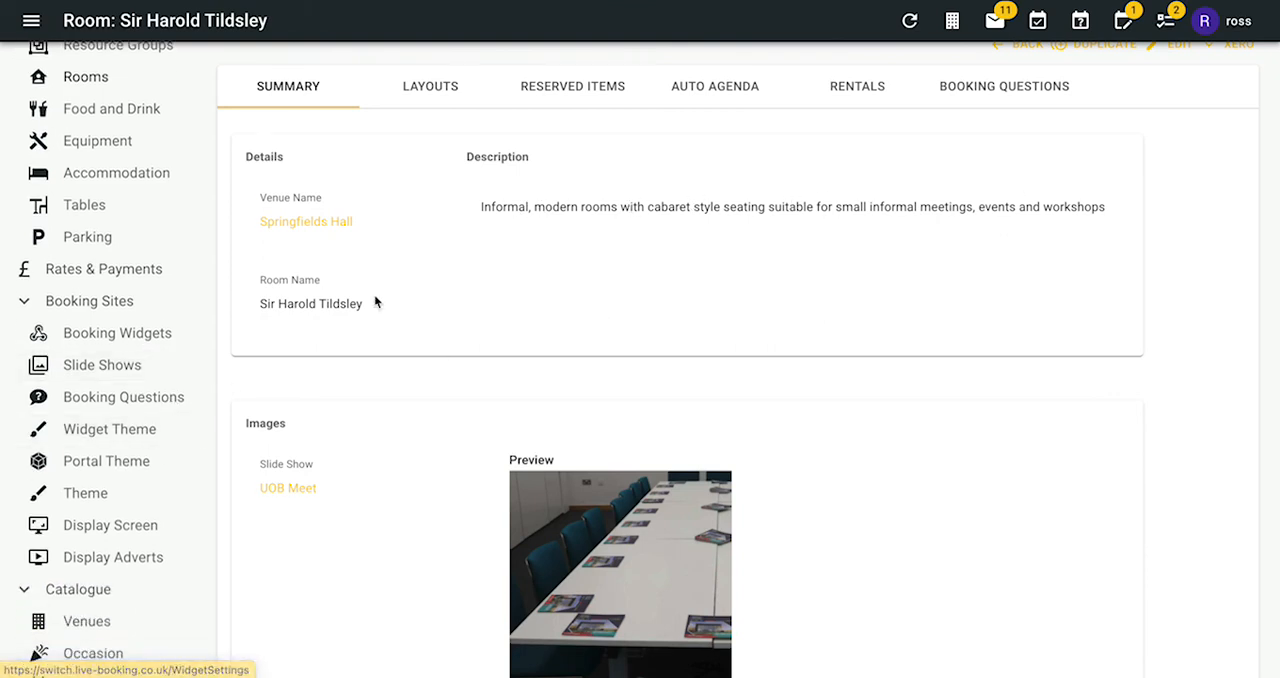
pyautogui.scroll(-2, 114, 366)
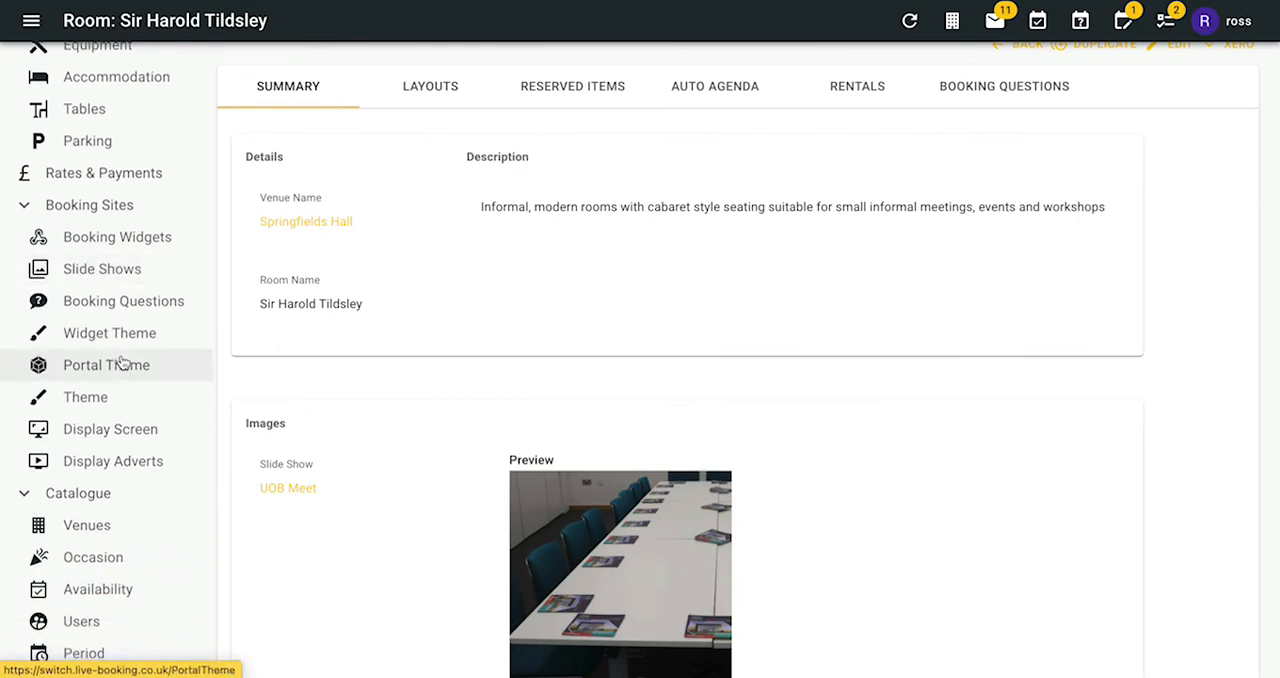
# - Open the Meeting & Event Space occasion from the catalogue and view its associated items
pyautogui.click(97, 557)
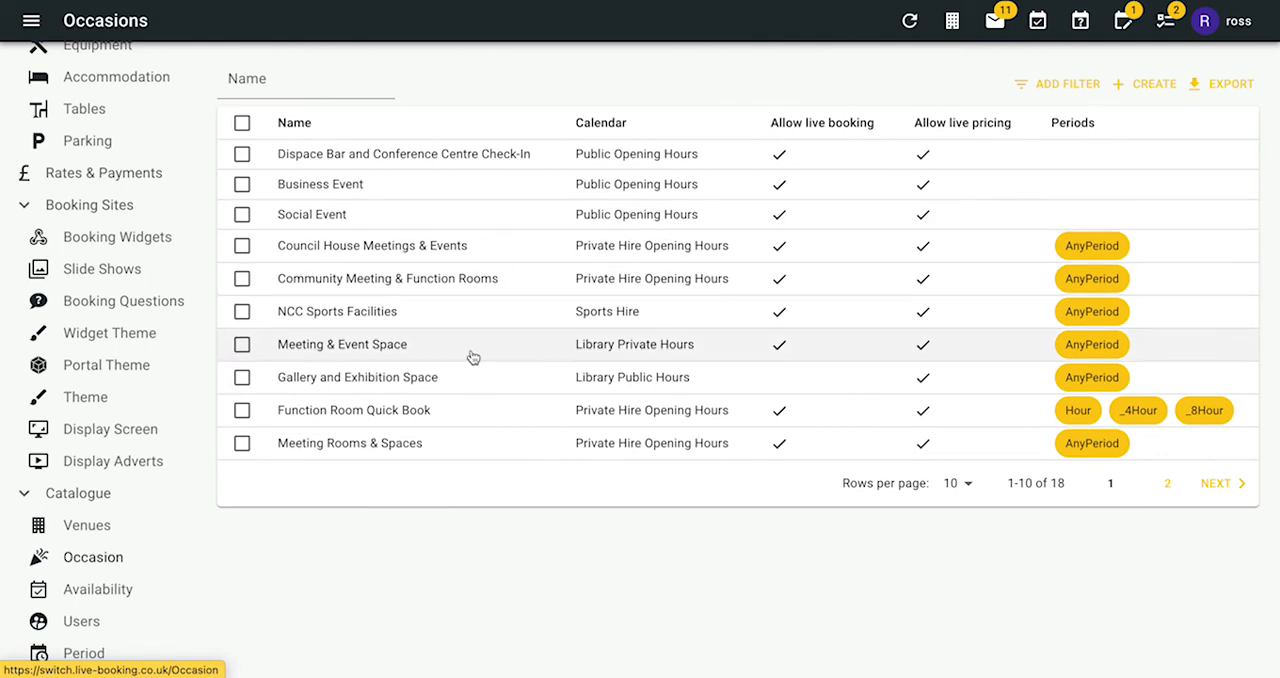
pyautogui.click(435, 350)
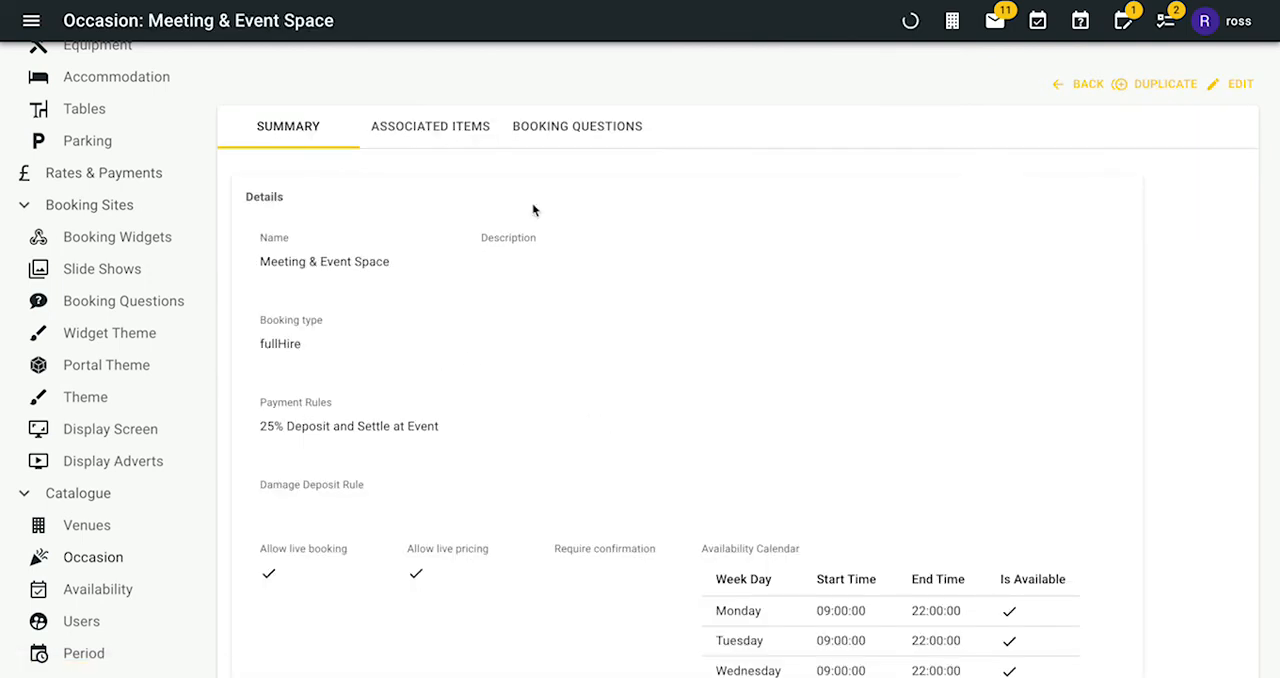
pyautogui.click(445, 137)
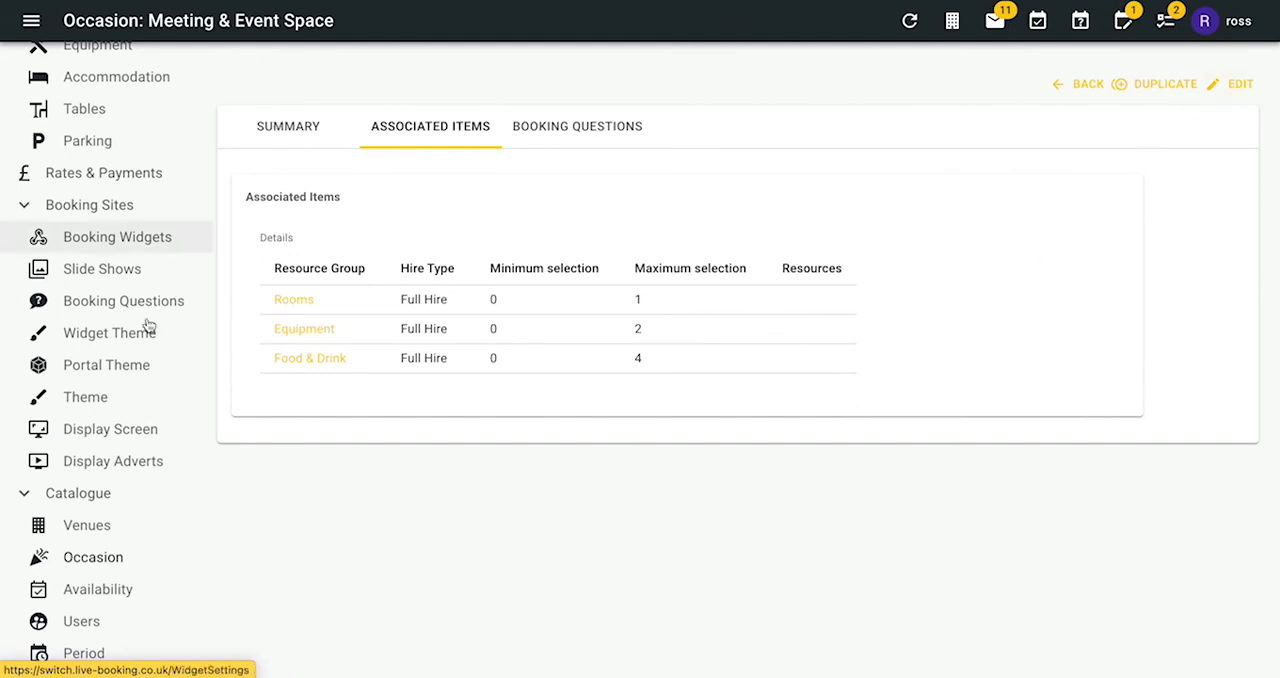
# - Open the Meeting Rooms & Spaces occasion for editing and go to the rooms among its associated items
pyautogui.click(92, 560)
pyautogui.click(450, 445)
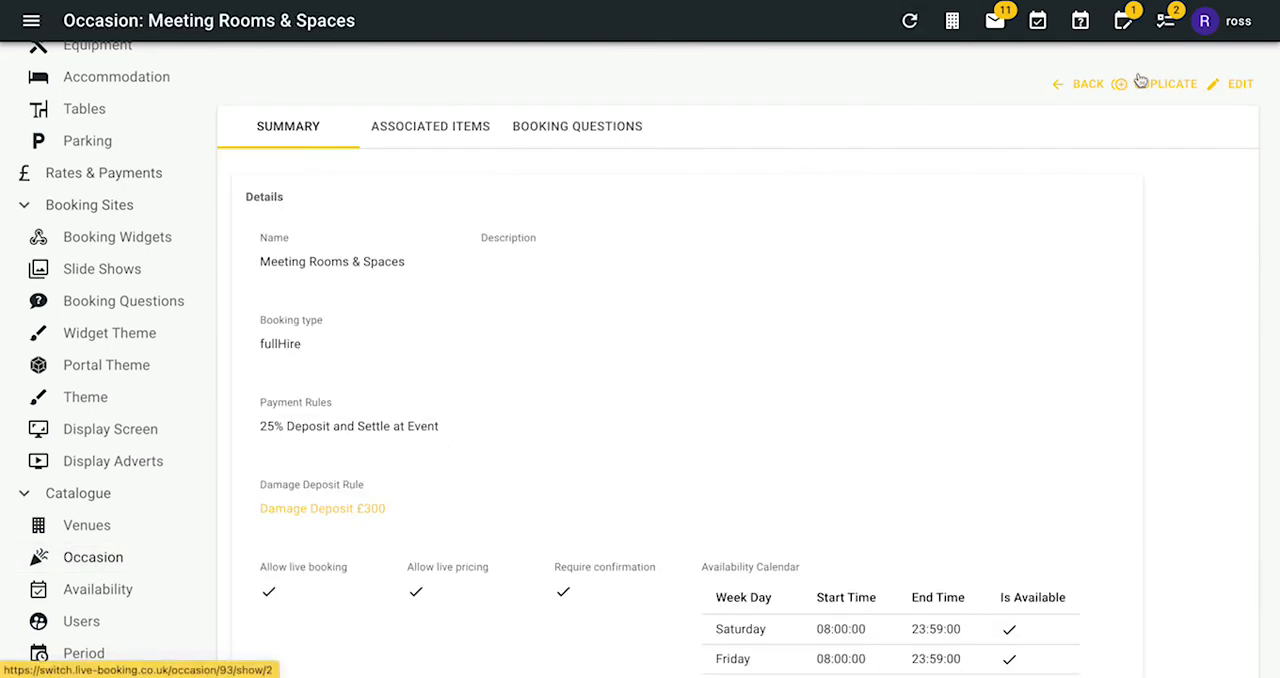
pyautogui.click(1236, 84)
pyautogui.click(445, 124)
pyautogui.scroll(-3, 757, 303)
pyautogui.scroll(-8, 808, 443)
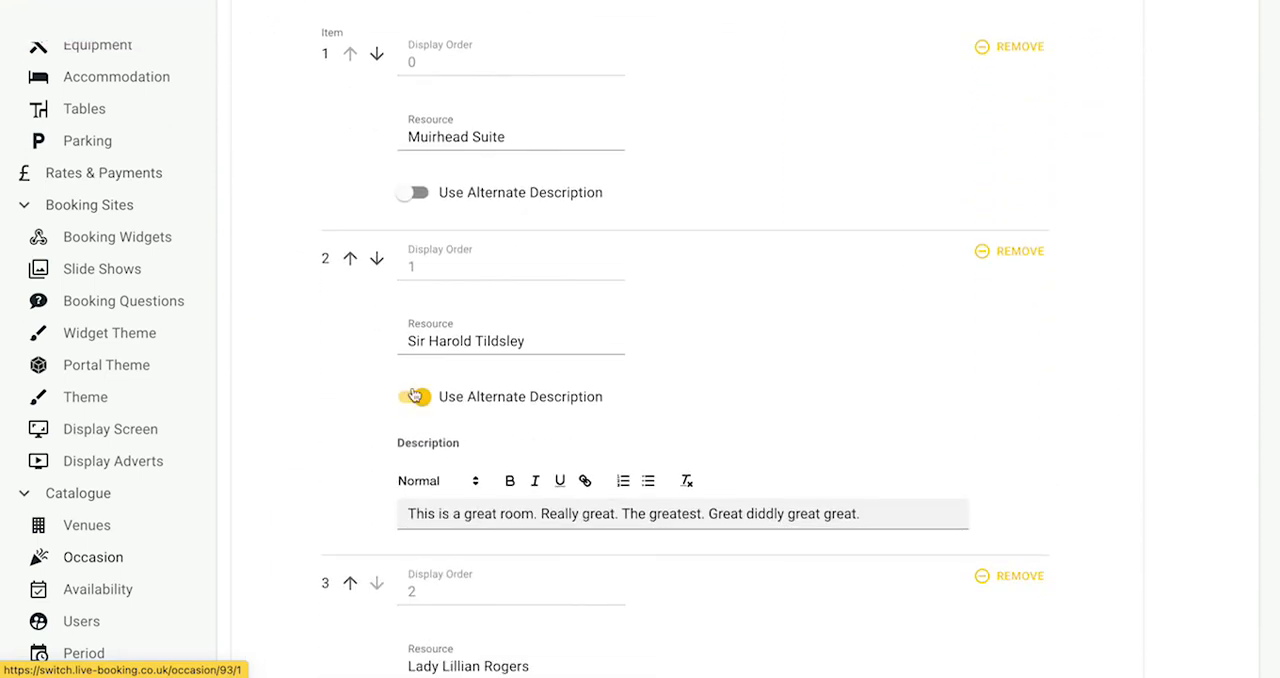
# - Try enabling an alternate description for the Muirhead Suite, and switch it off again
pyautogui.scroll(-1, 514, 356)
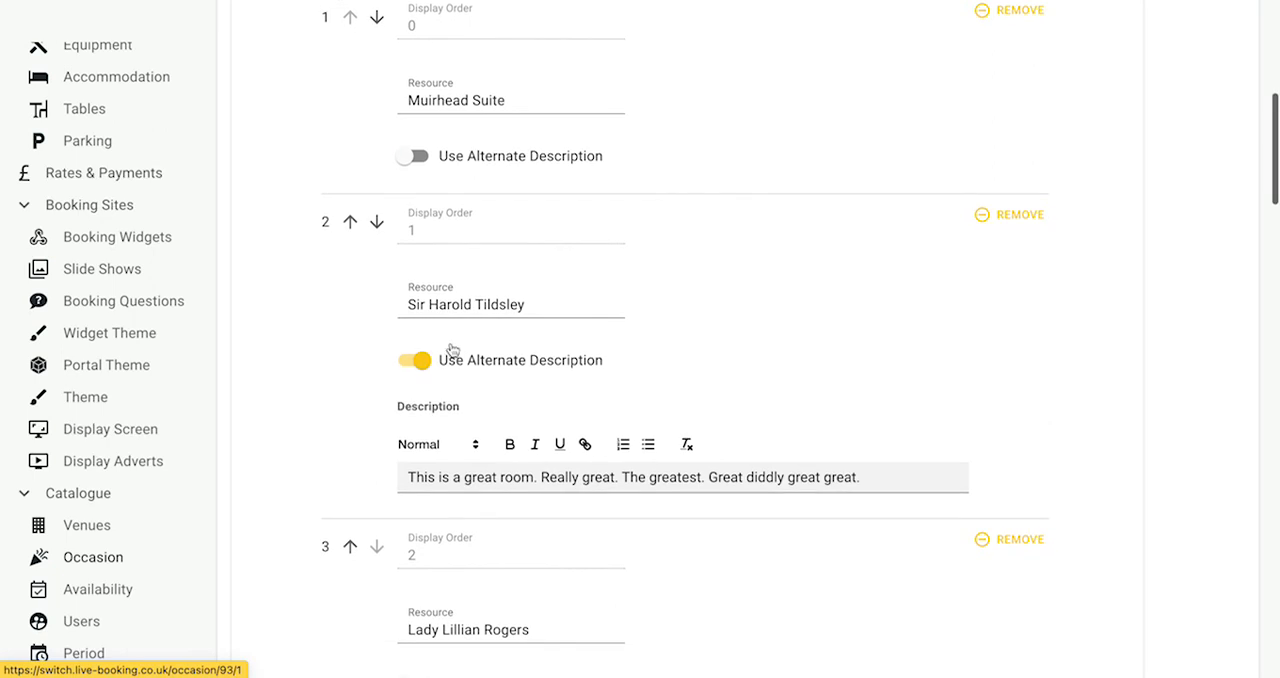
pyautogui.scroll(1, 429, 410)
pyautogui.click(413, 230)
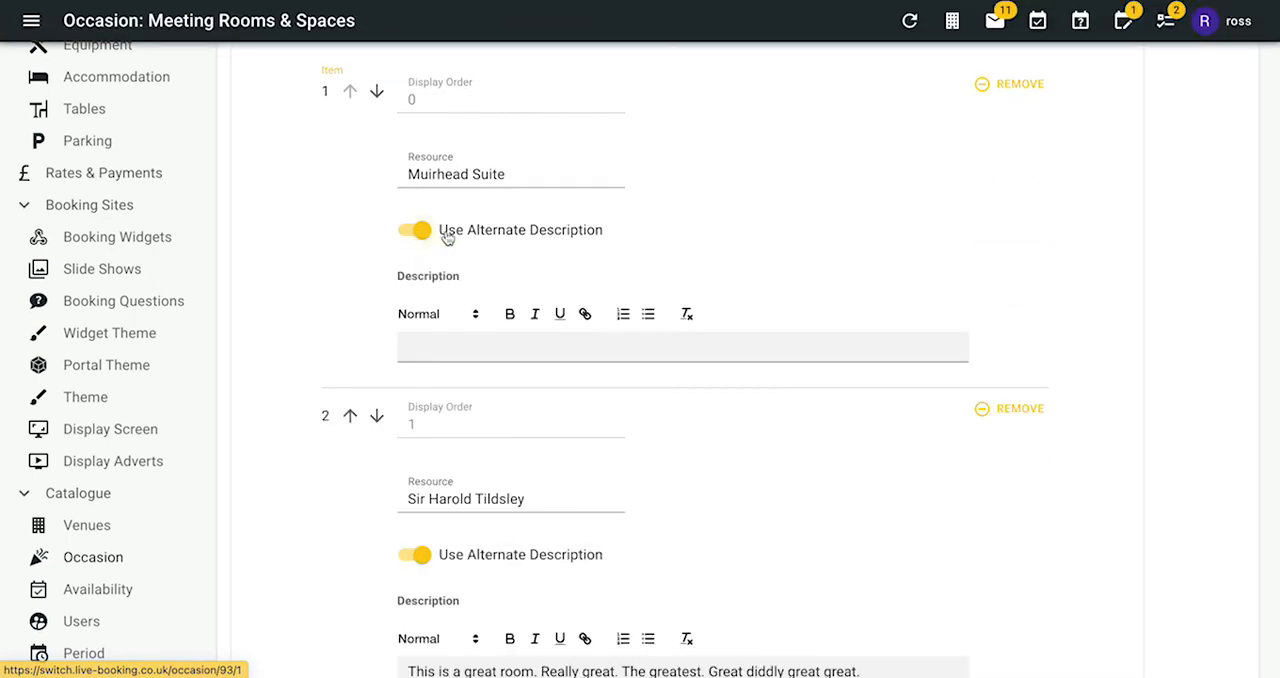
pyautogui.click(413, 230)
# - Replace Sir Harold Tildsley's alternate description with "This is a cool meeting room. Only cool people meet here." and save the occasion
pyautogui.scroll(-3, 528, 318)
pyautogui.click(857, 418)
pyautogui.moveTo(862, 420); pyautogui.dragTo(414, 440)
pyautogui.write('This is a cool meeting room.')
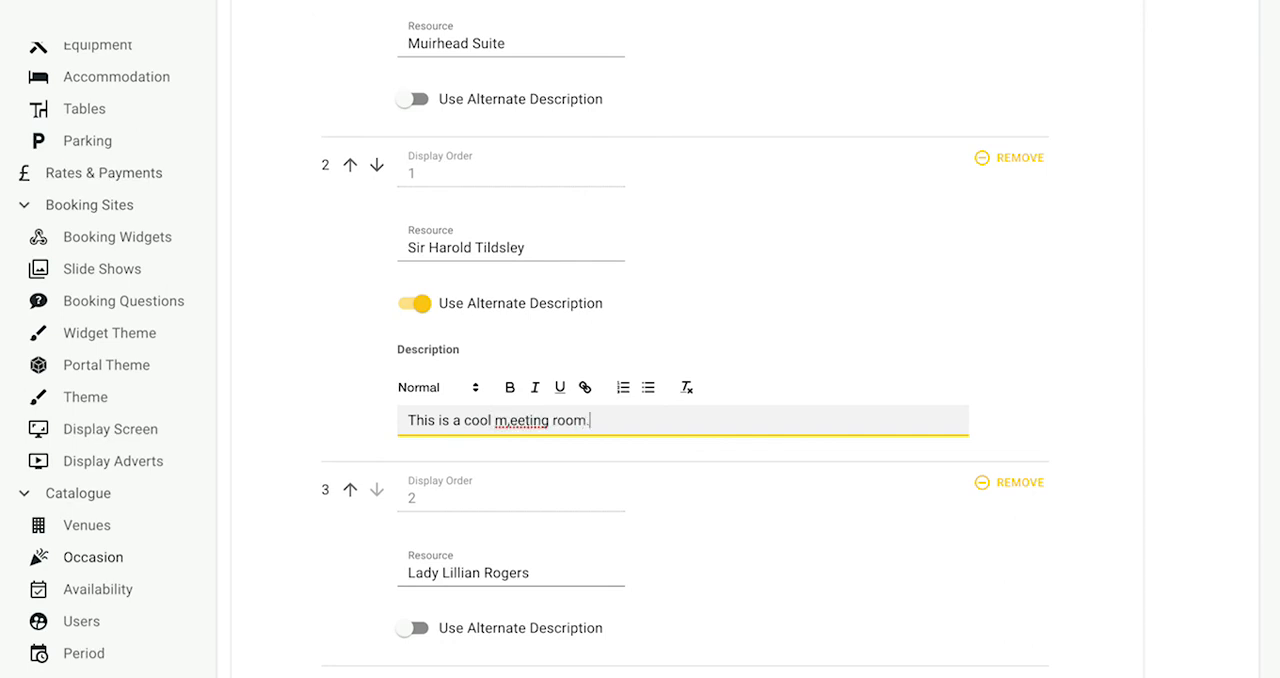
pyautogui.press('BackSpace')
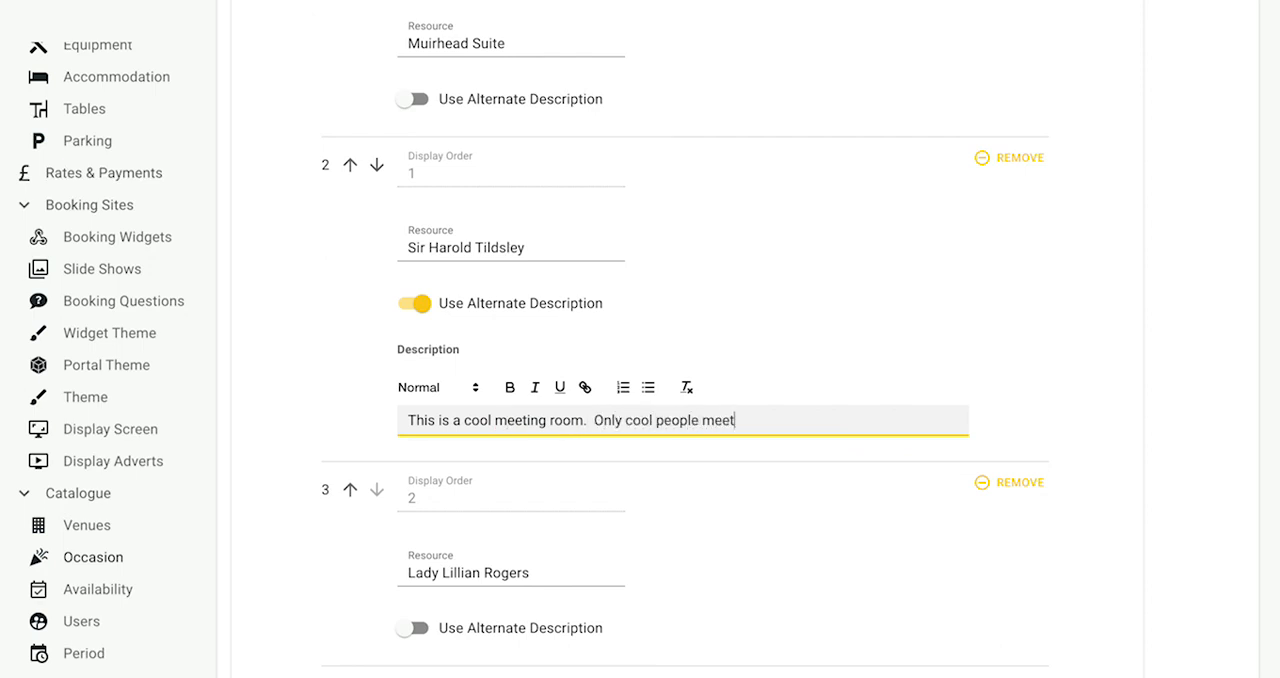
pyautogui.scroll(-15, 831, 478)
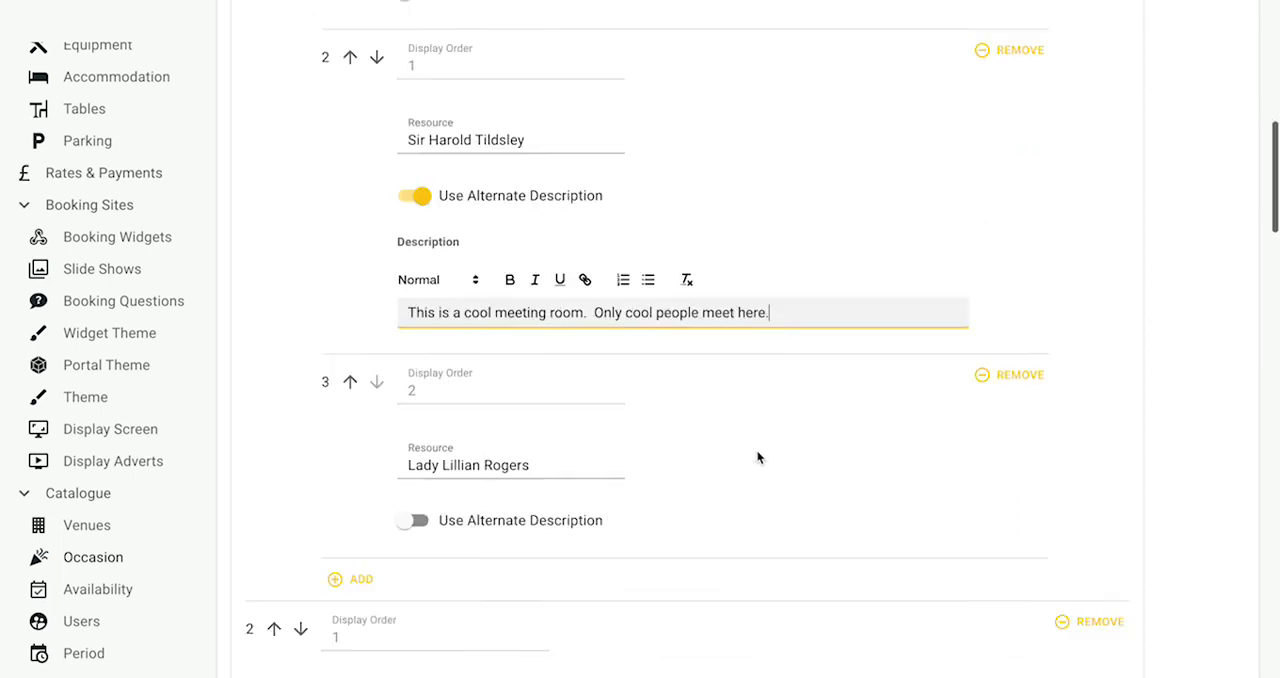
pyautogui.scroll(-10, 400, 568)
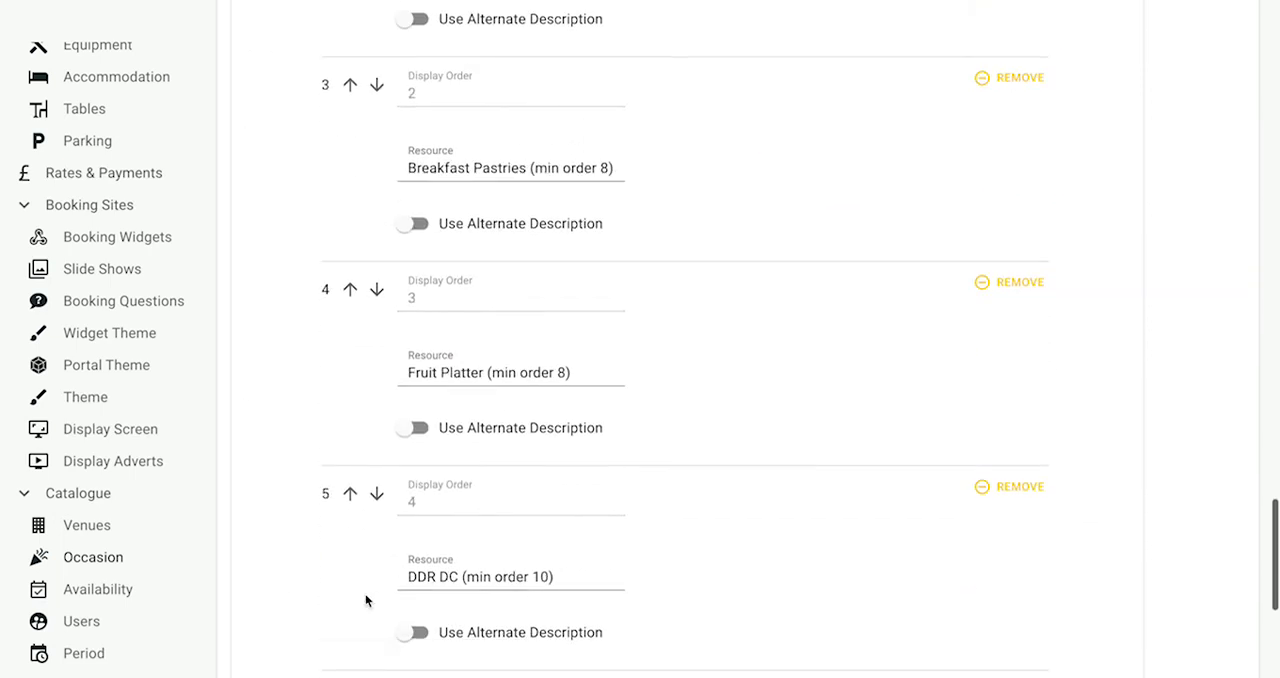
pyautogui.click(281, 626)
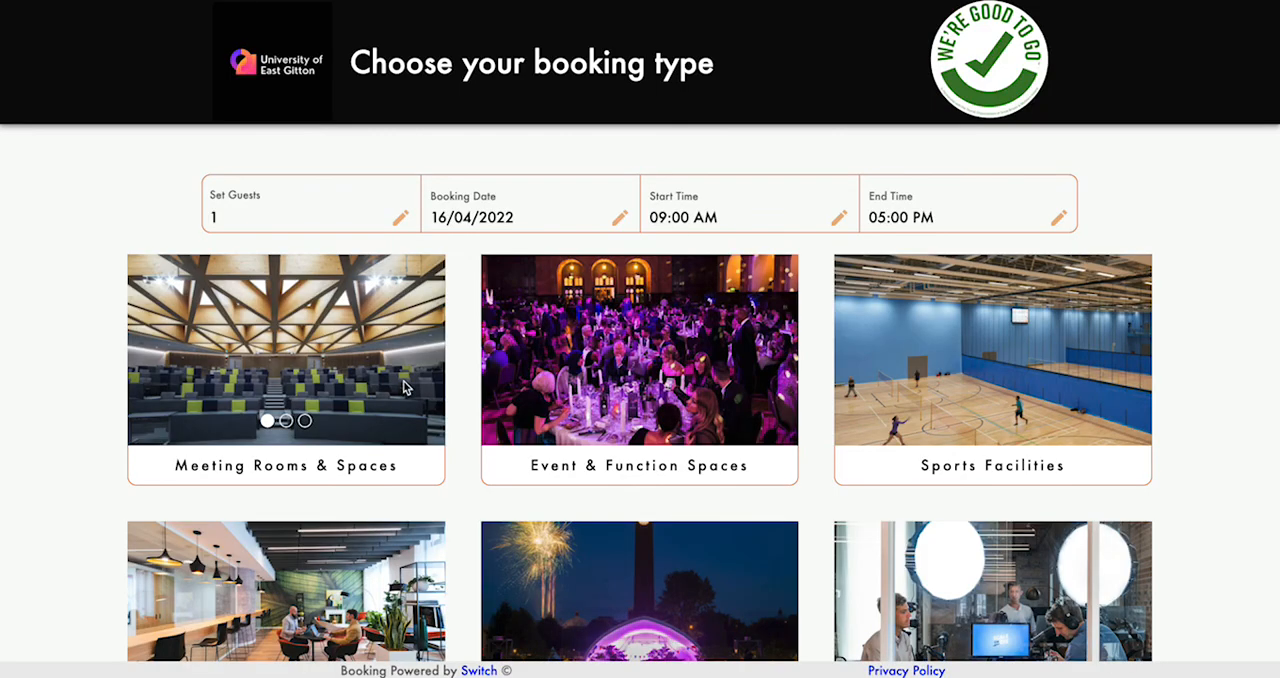
# - On the live booking site, read Sir Harold Tildsley's room details under Meeting Rooms & Spaces and look through the listed rooms
pyautogui.click(324, 468)
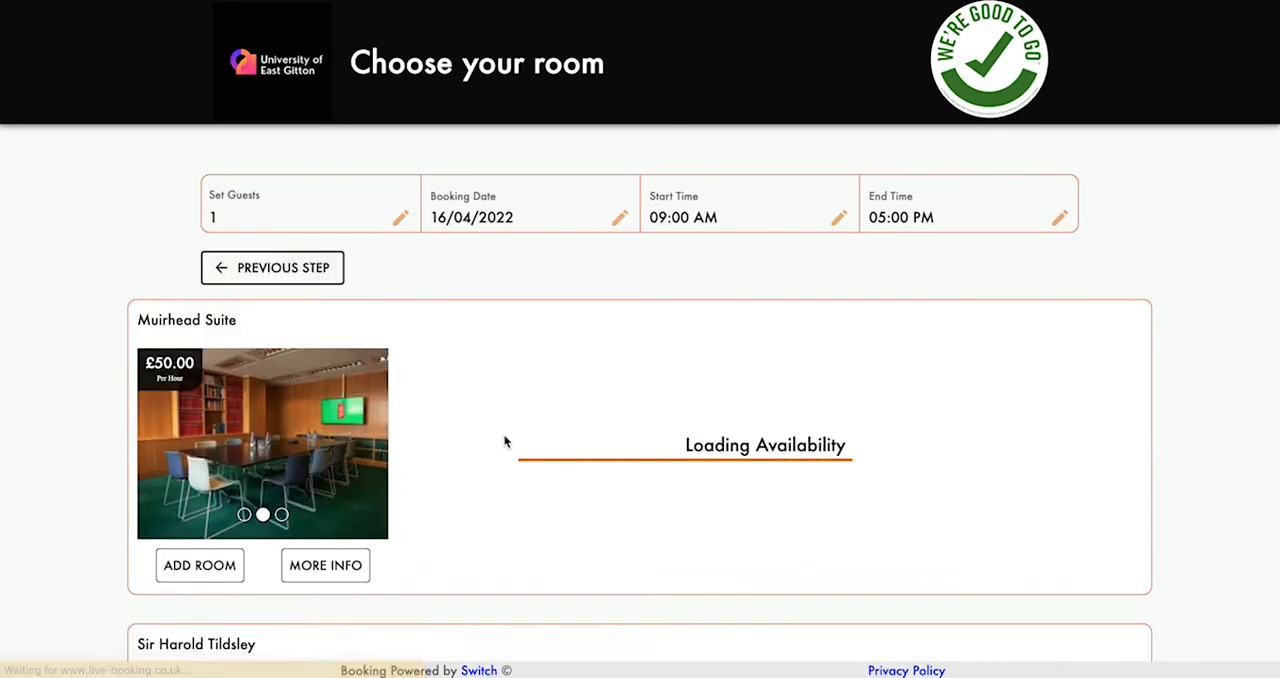
pyautogui.scroll(-5, 506, 440)
pyautogui.click(325, 520)
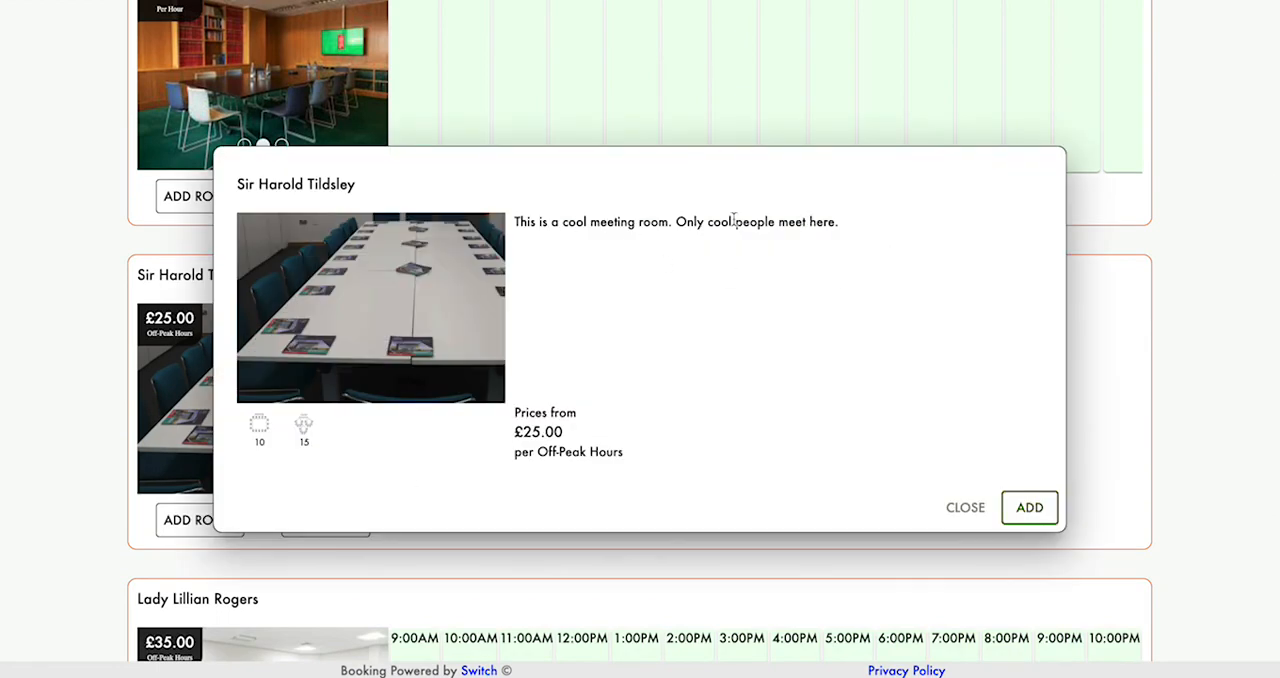
pyautogui.click(962, 500)
pyautogui.scroll(3, 517, 506)
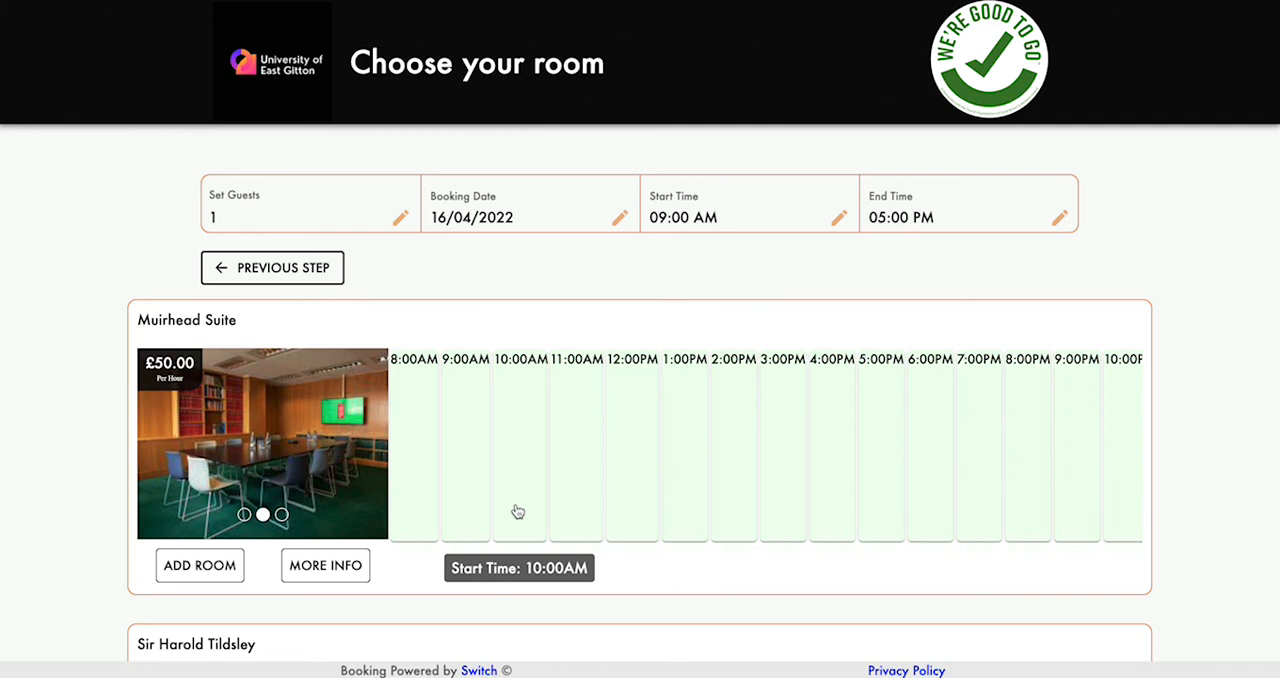
pyautogui.scroll(-3, 518, 512)
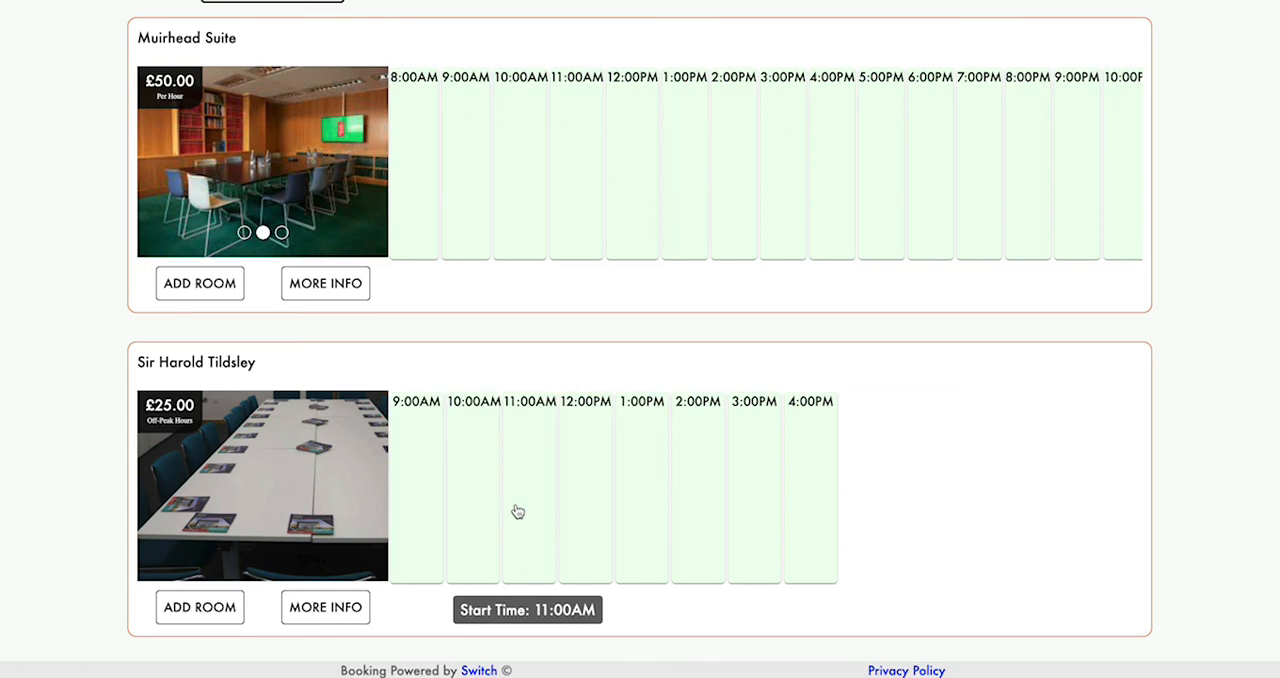
pyautogui.scroll(-3, 915, 431)
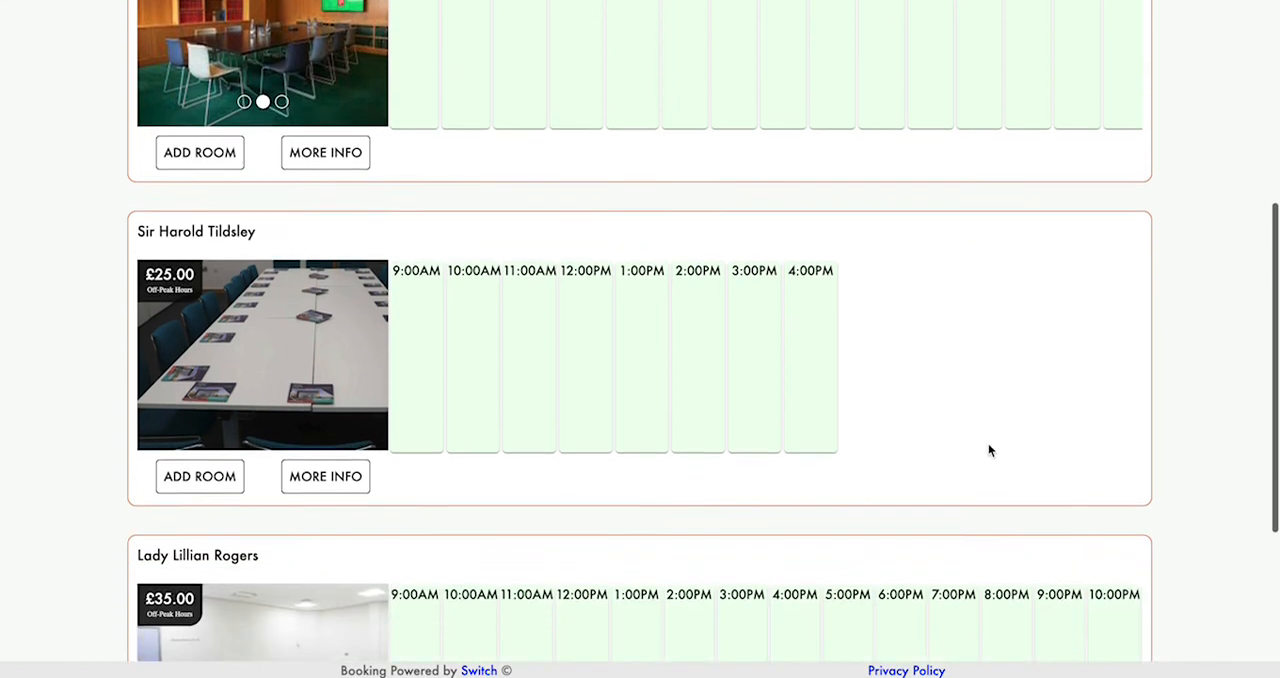
pyautogui.scroll(-2, 880, 452)
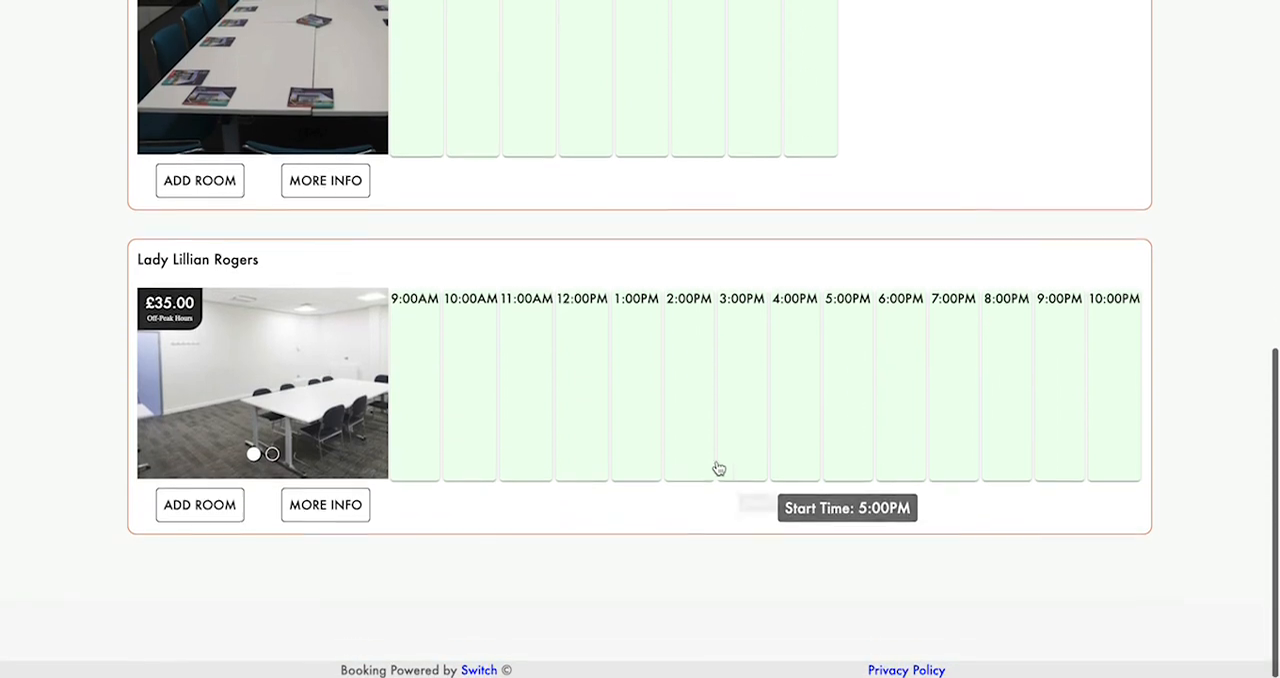